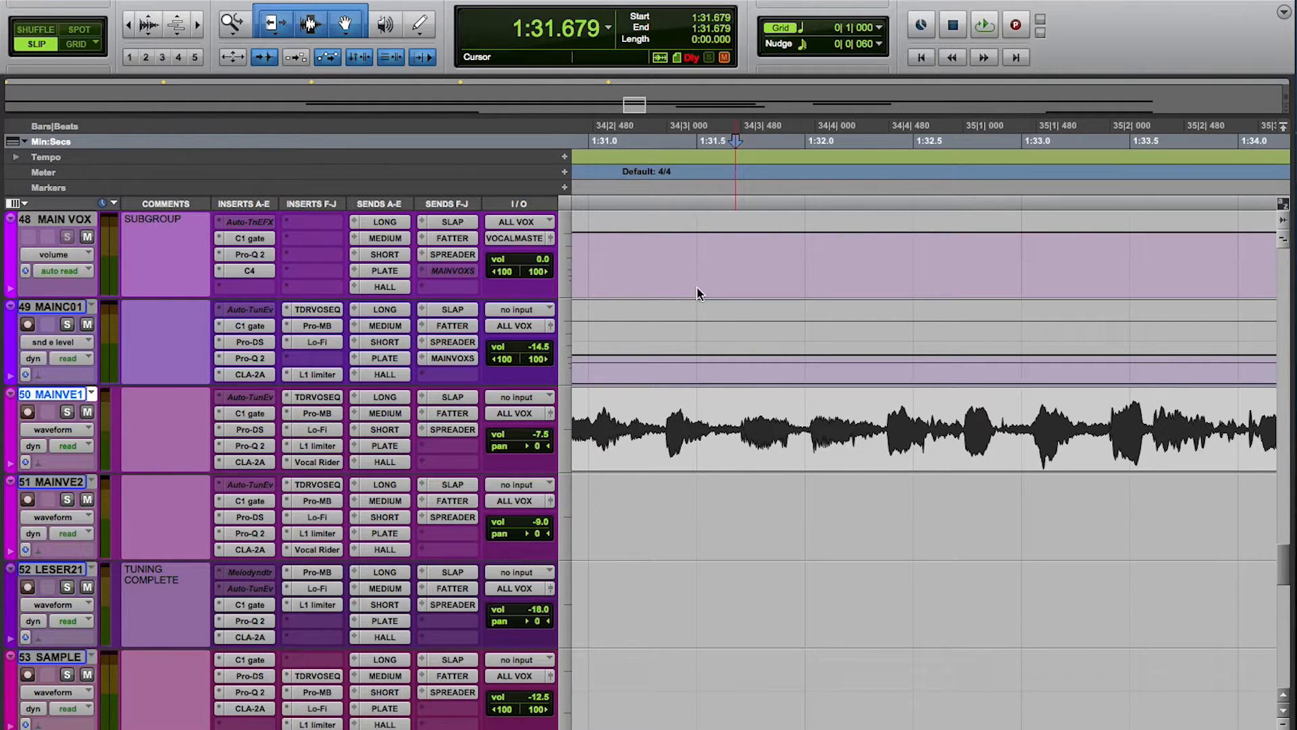
# Step: Play the MAINVE1 vocal from about 1:31.69 through 1:32.5 to listen for the click
pyautogui.press('space')
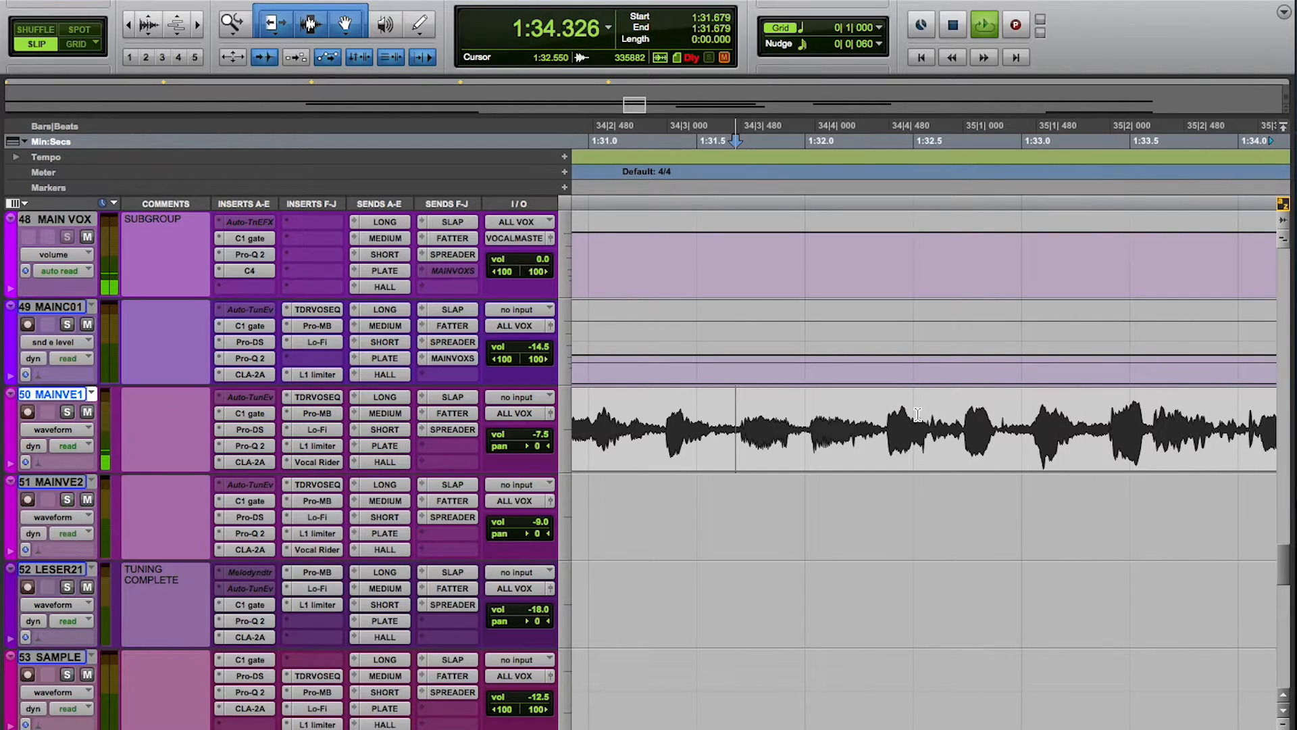
pyautogui.press('space')
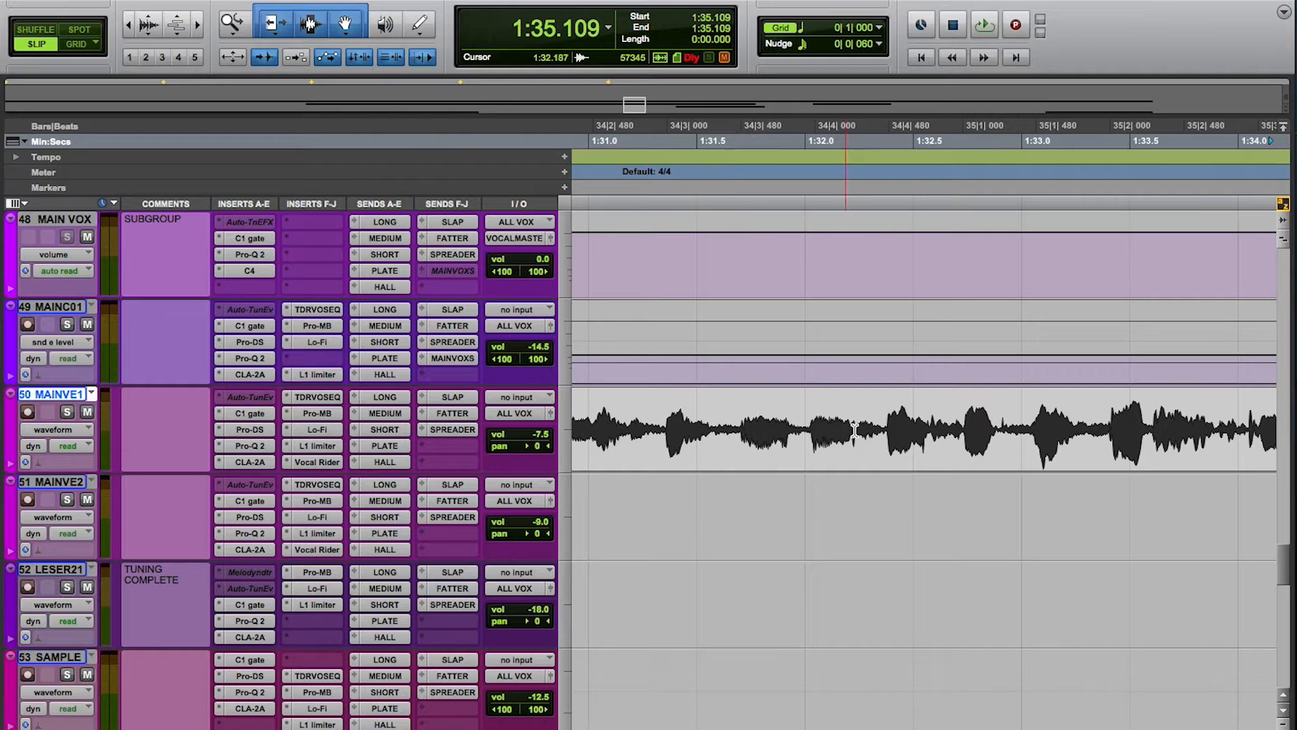
pyautogui.click(739, 413)
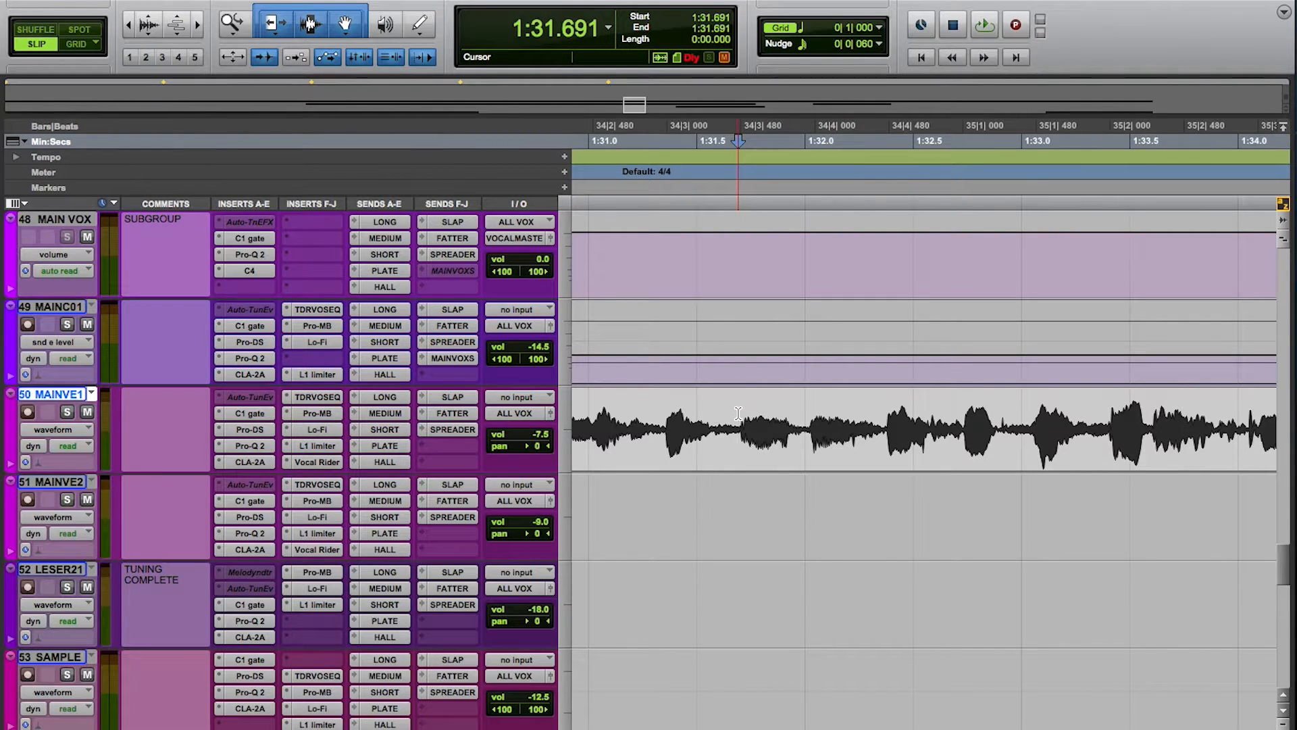
pyautogui.press('space')
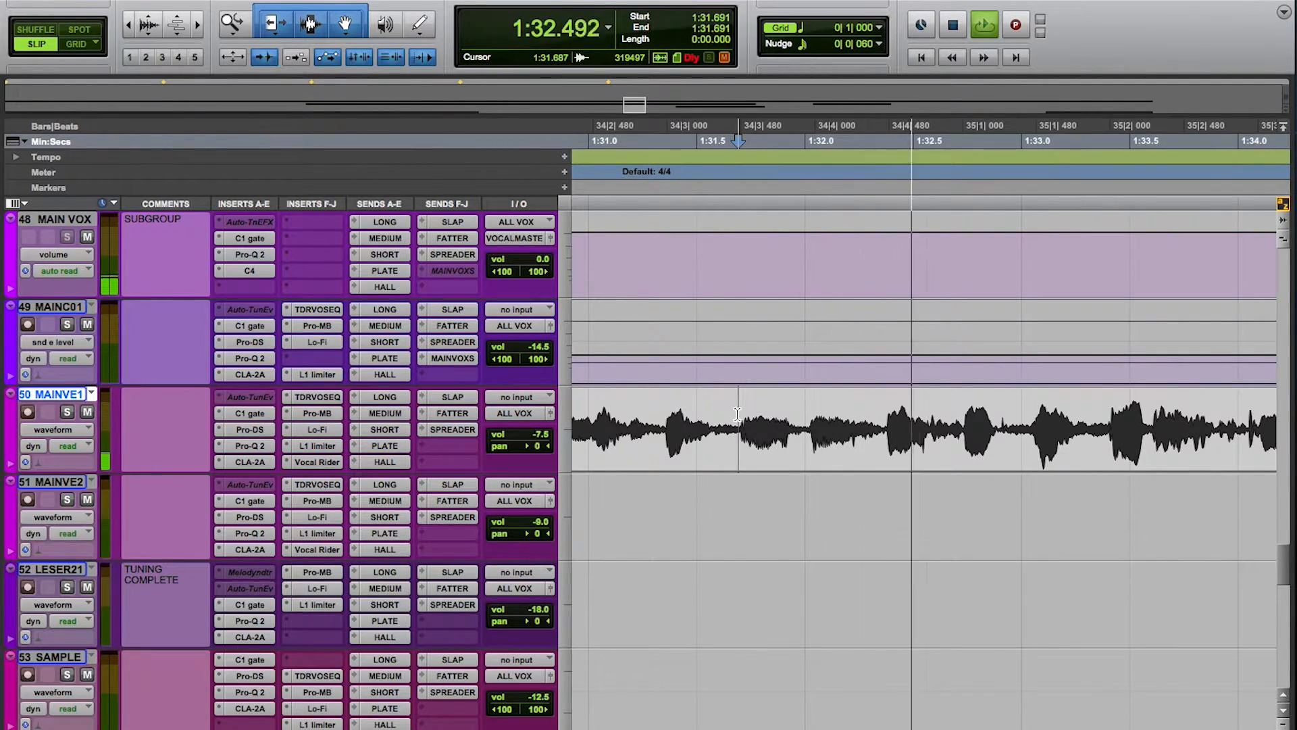
pyautogui.press('space')
# Step: Examine the MAINVE1 waveform around 1:32.525 and audition it from 1:32.369
pyautogui.click(919, 427)
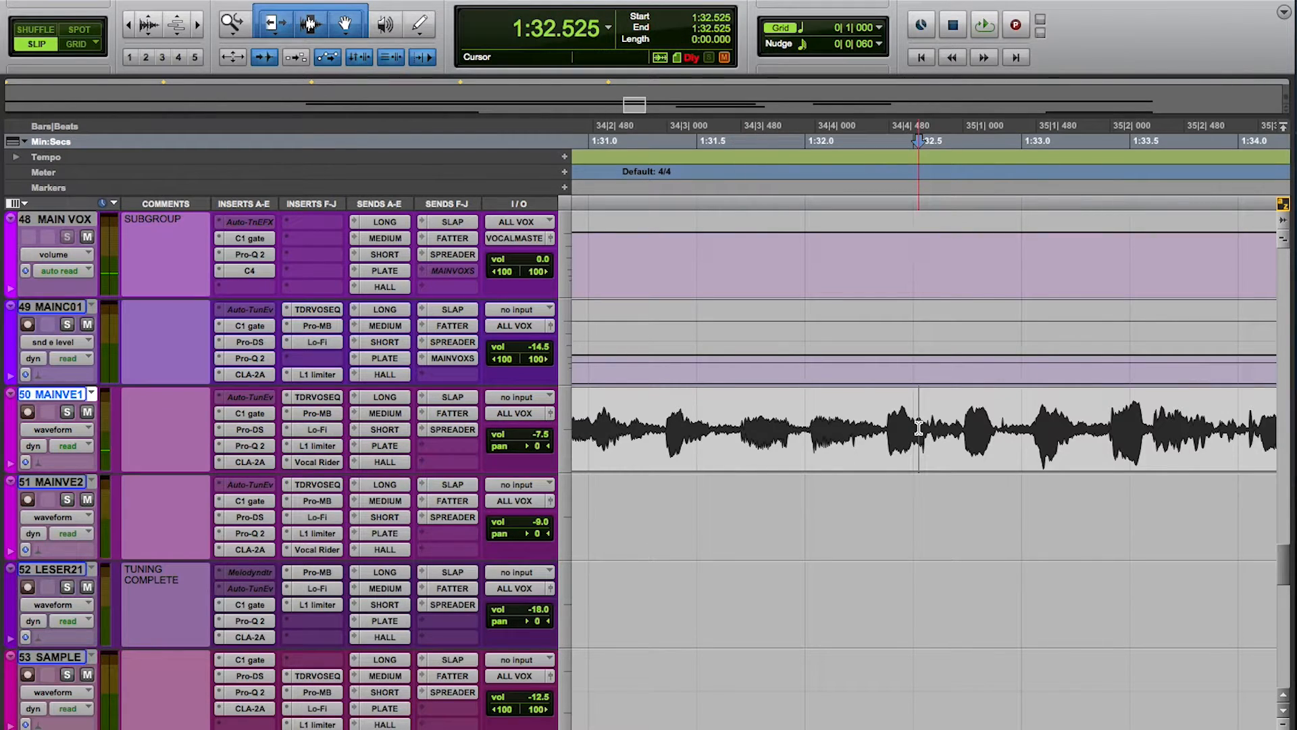
pyautogui.press('t')
pyautogui.press('t')
pyautogui.press('t')
pyautogui.press('t')
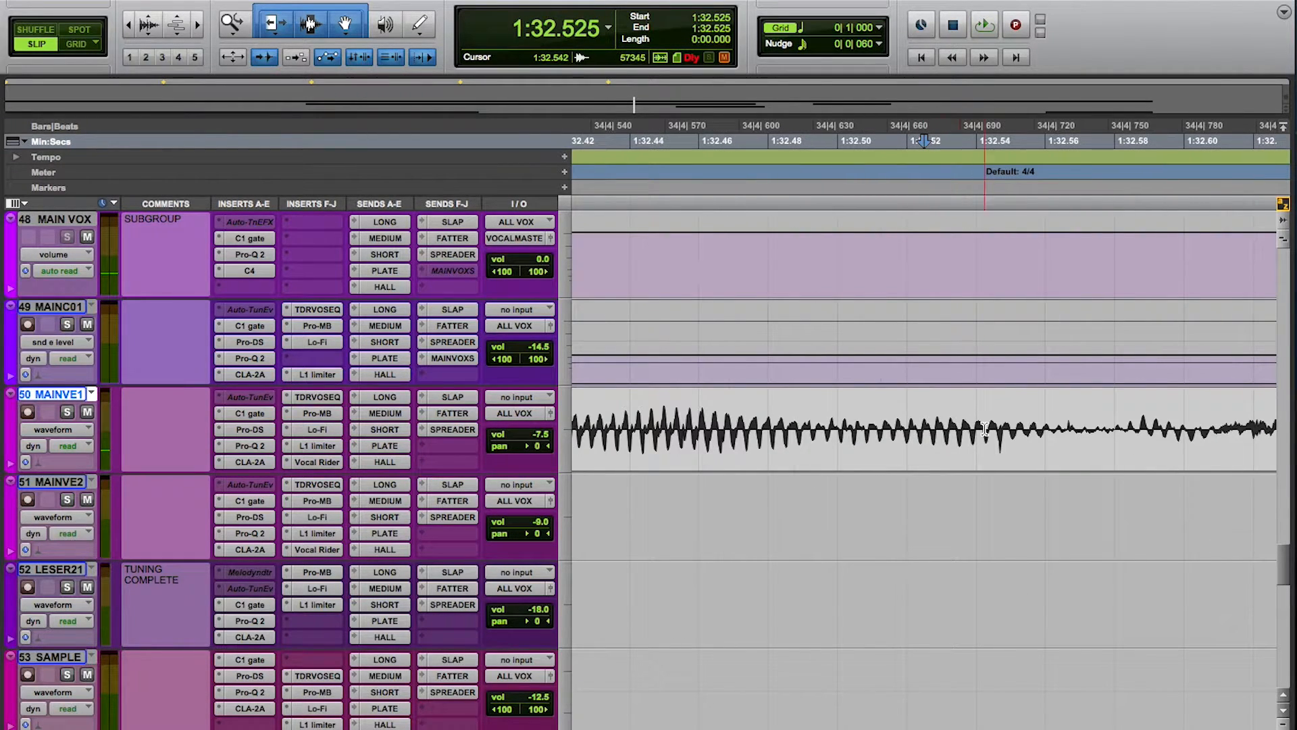
pyautogui.press('r')
pyautogui.press('r')
pyautogui.click(789, 422)
pyautogui.press('space')
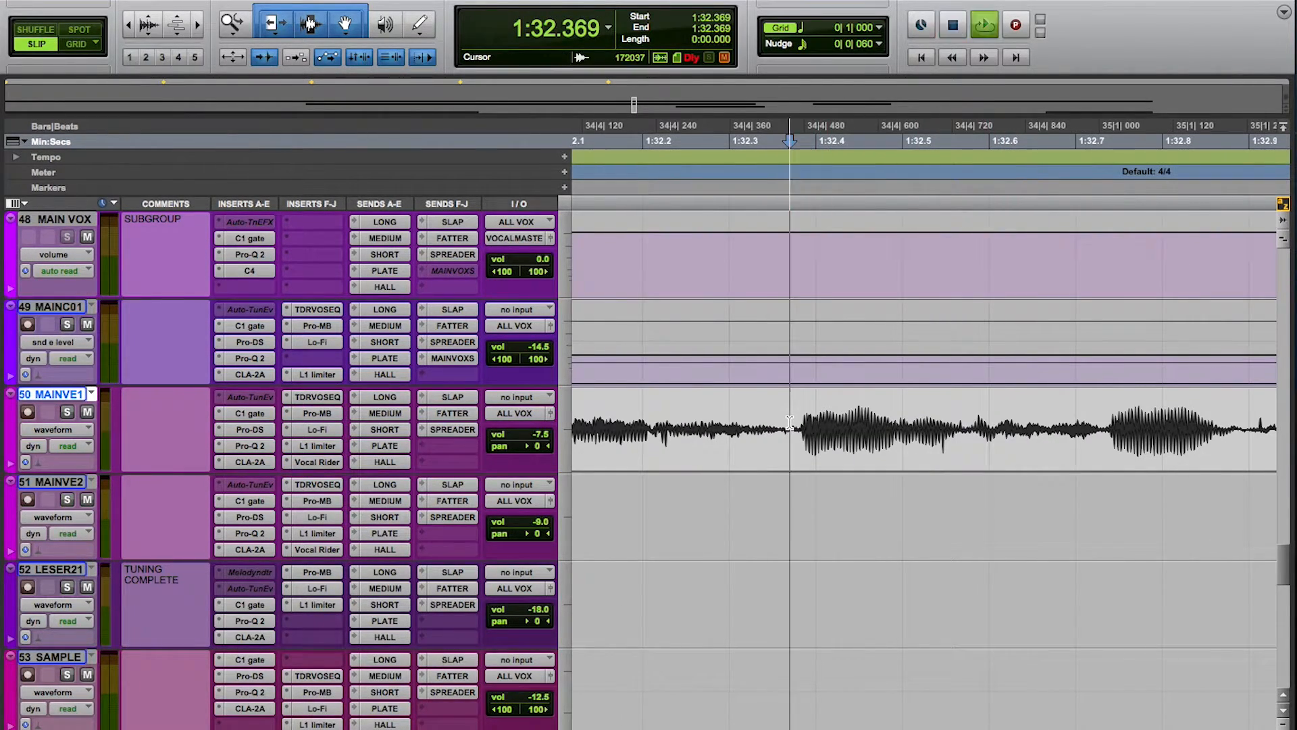
pyautogui.press('space')
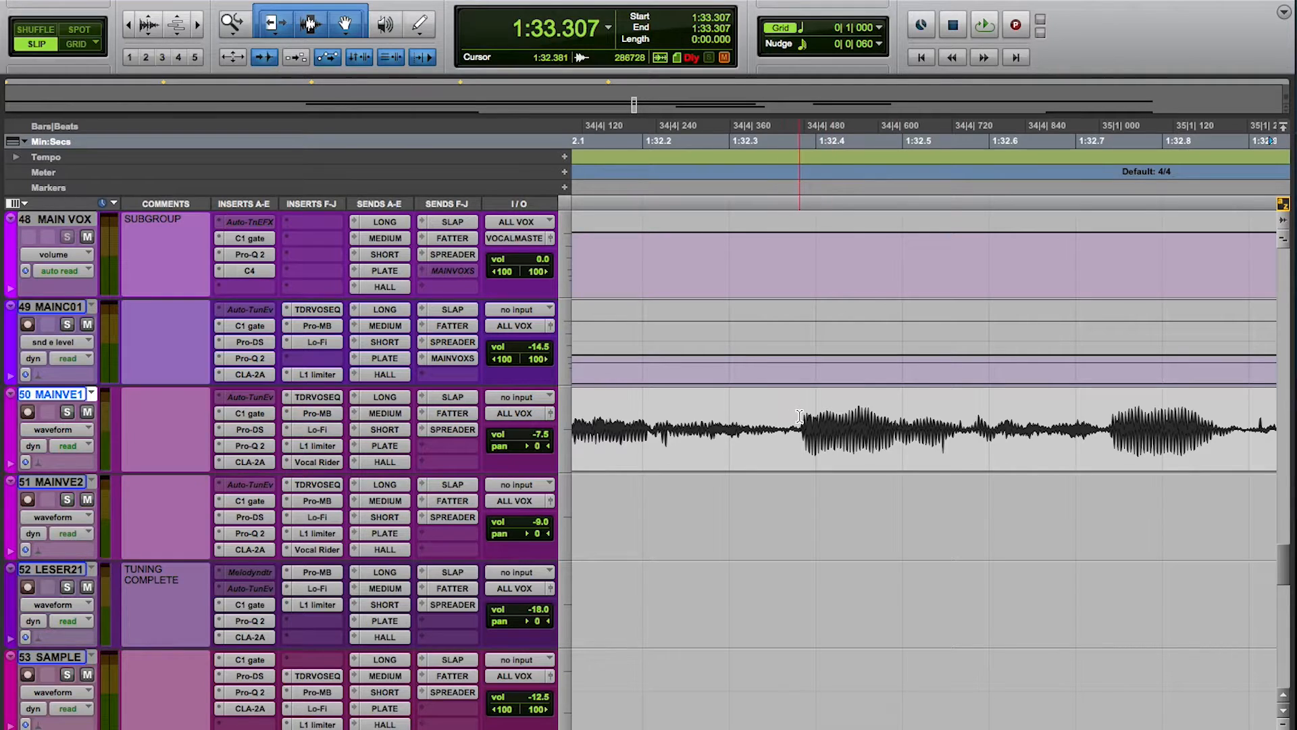
# Step: Inspect the waveform spike near 1:32.538 on MAINVE1 and audition the word around it
pyautogui.click(953, 426)
pyautogui.click(937, 429)
pyautogui.press('t')
pyautogui.press('t')
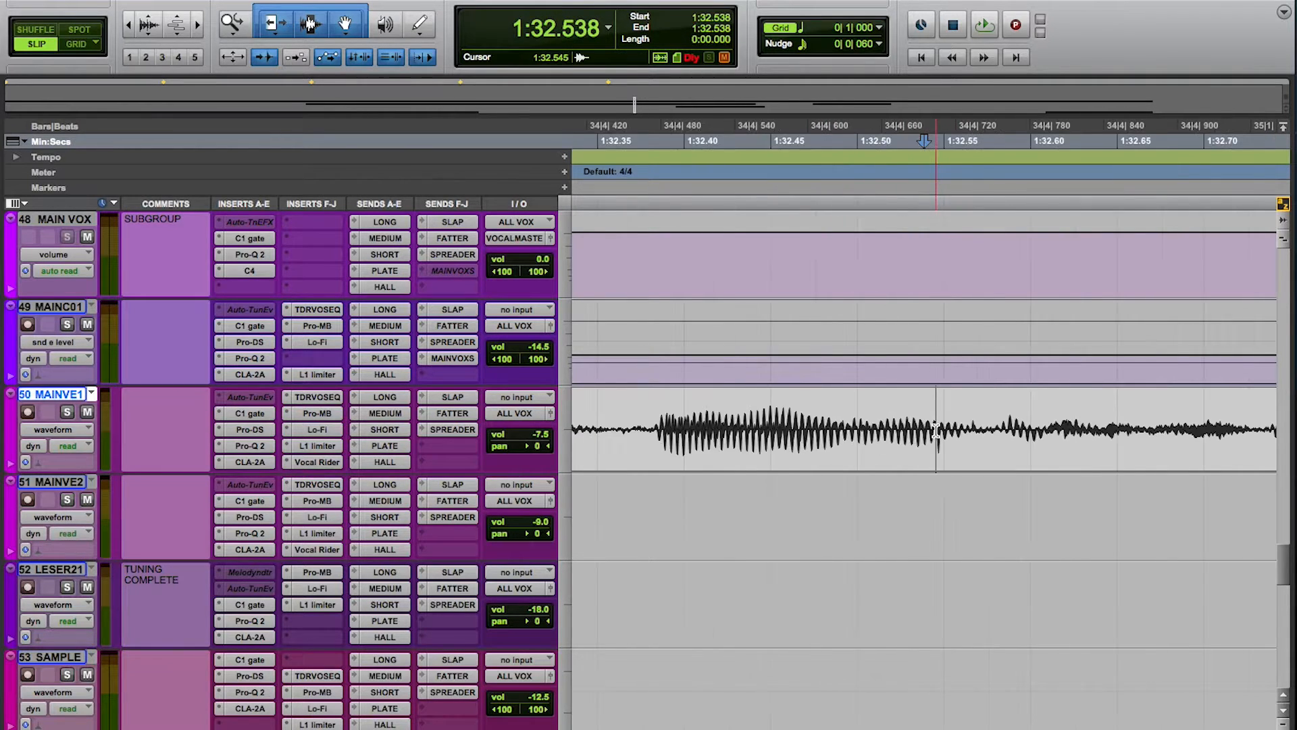
pyautogui.press('r')
pyautogui.press('r')
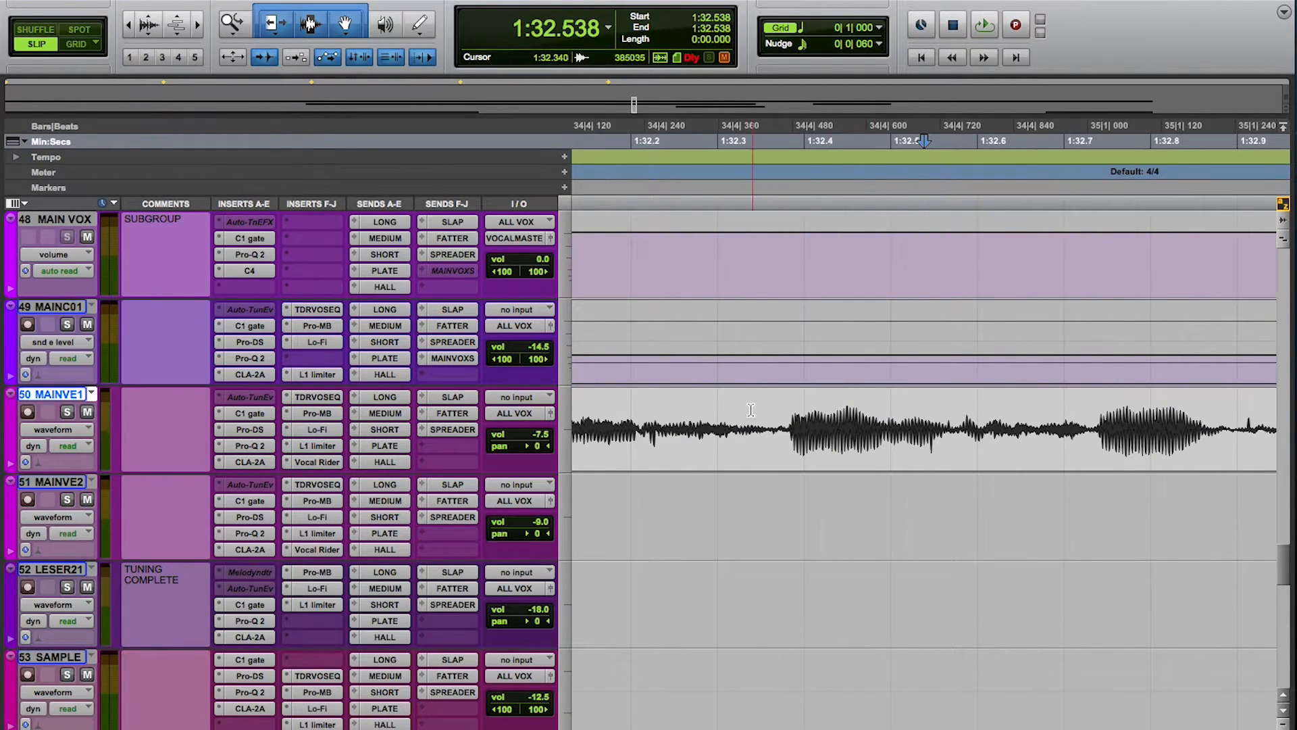
pyautogui.moveTo(786, 414); pyautogui.dragTo(1093, 409)
pyautogui.press('space')
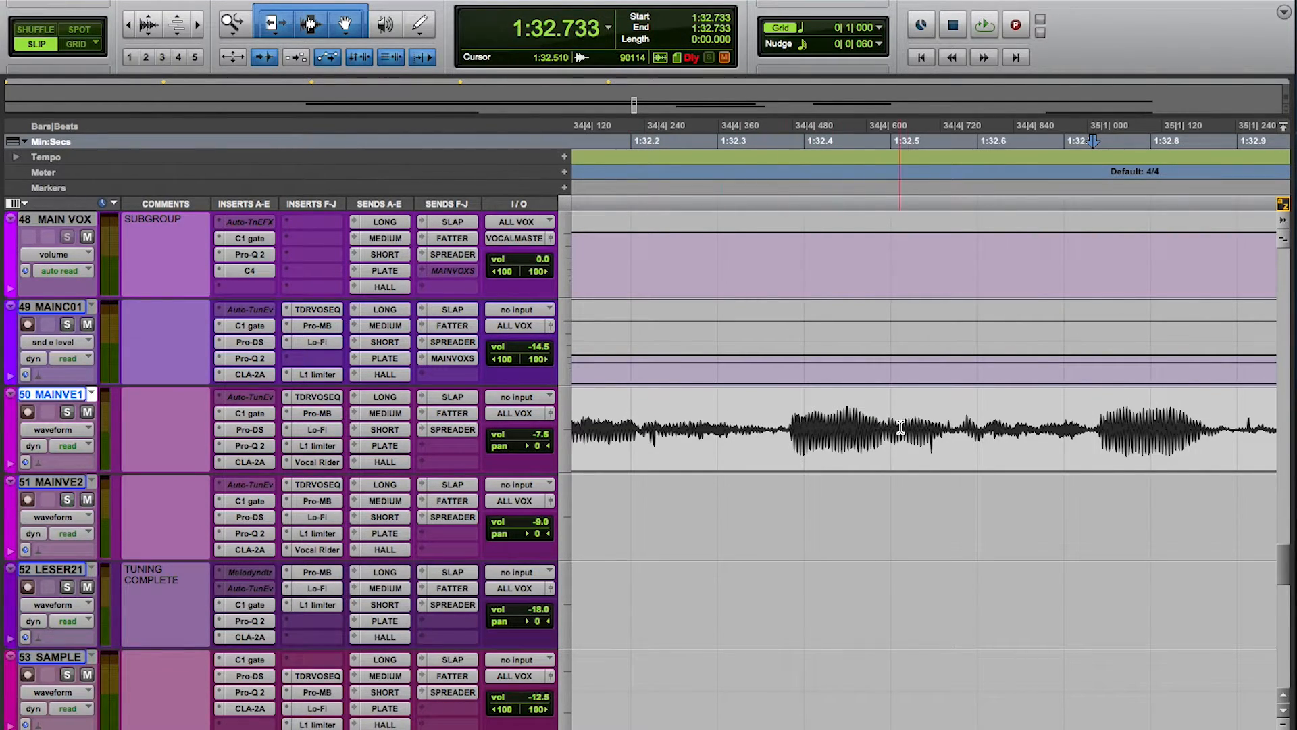
# Step: Locate the click at about 1:32.546 on MAINVE1 and inspect it at waveform-cycle level
pyautogui.moveTo(929, 426); pyautogui.dragTo(964, 423)
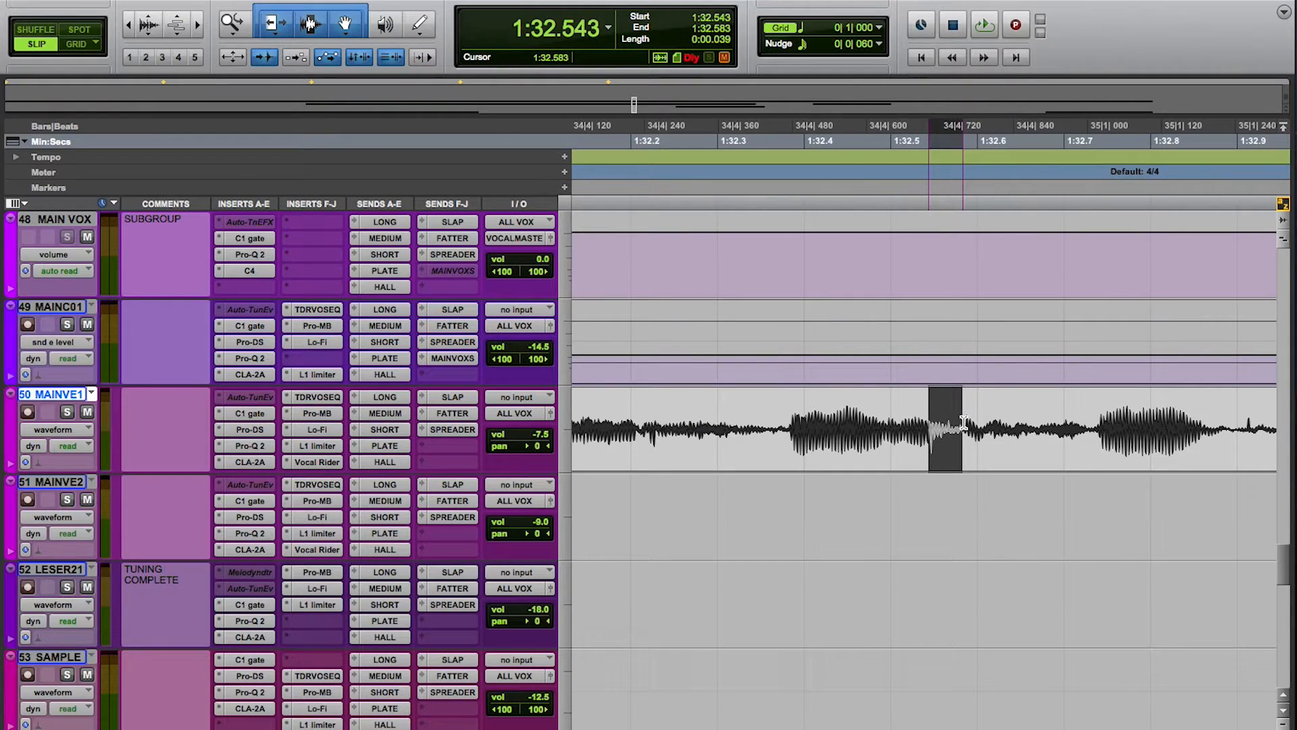
pyautogui.doubleClick(943, 424)
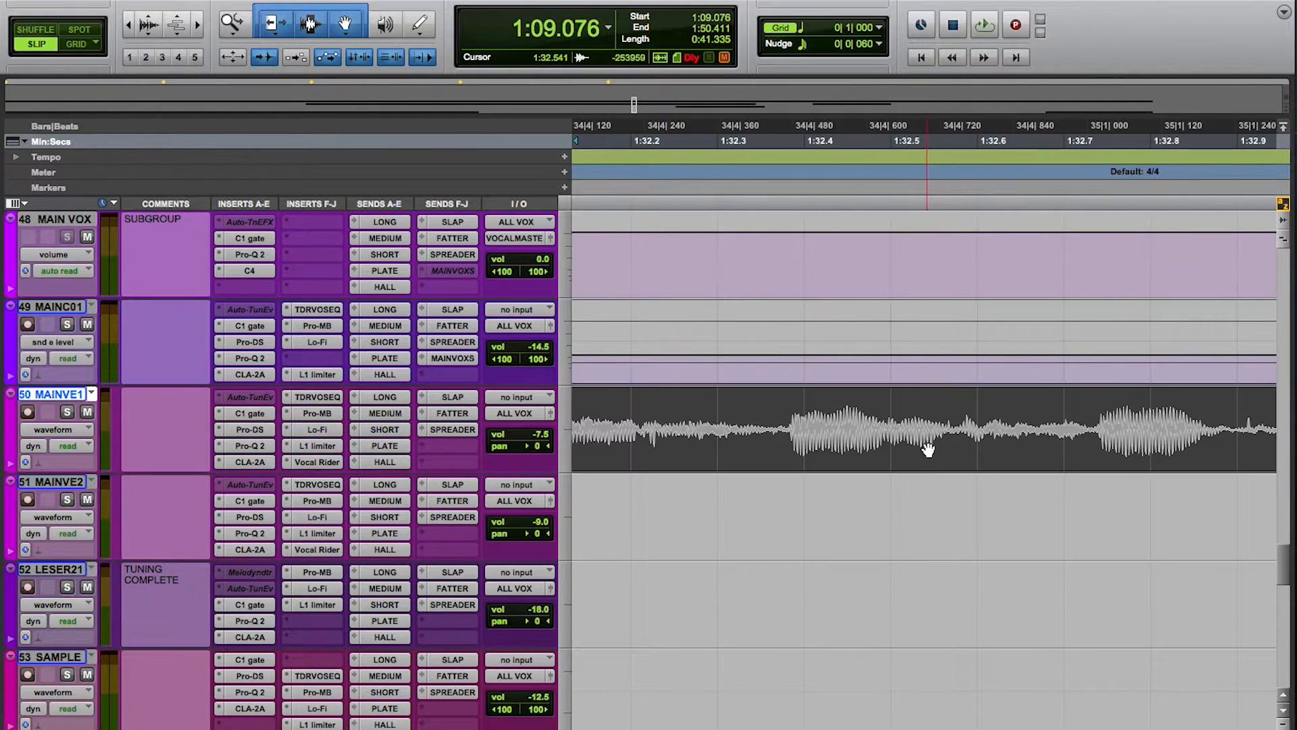
pyautogui.click(933, 492)
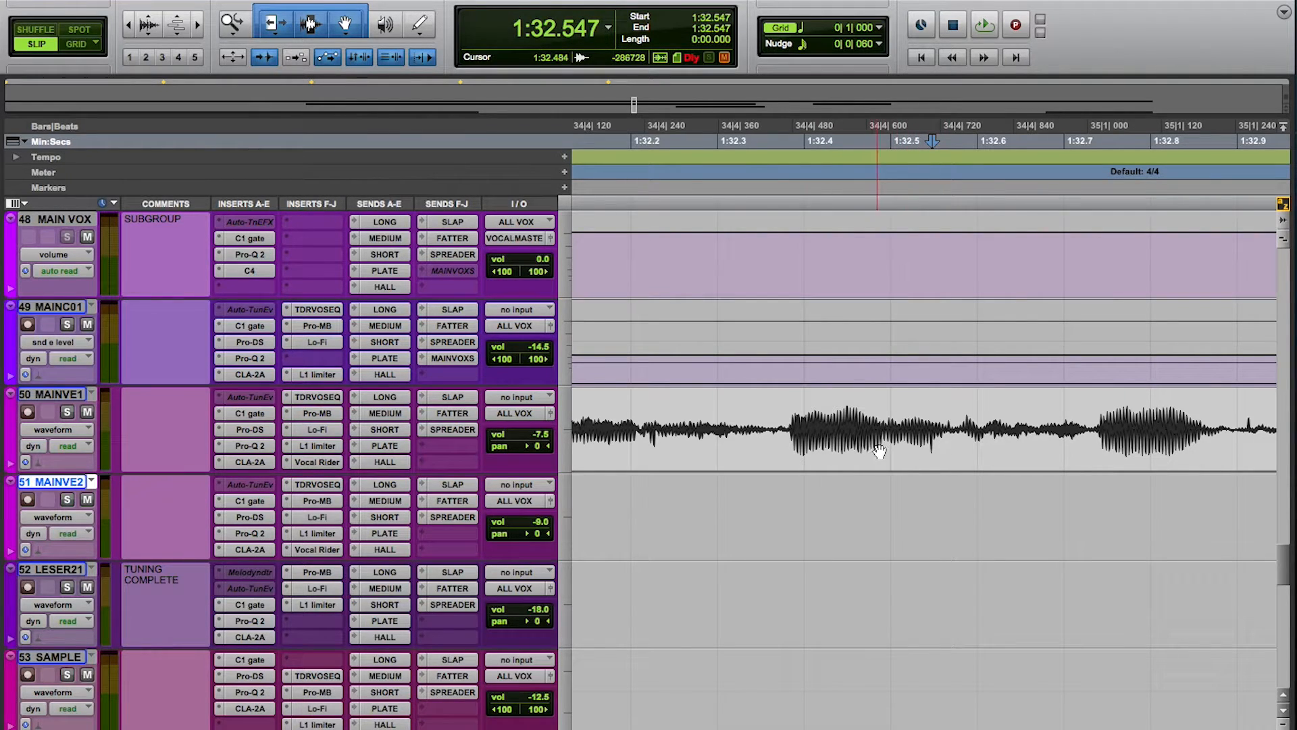
pyautogui.click(931, 408)
pyautogui.press('t')
pyautogui.press('t')
pyautogui.press('t')
pyautogui.press('t')
pyautogui.click(938, 428)
pyautogui.press('t')
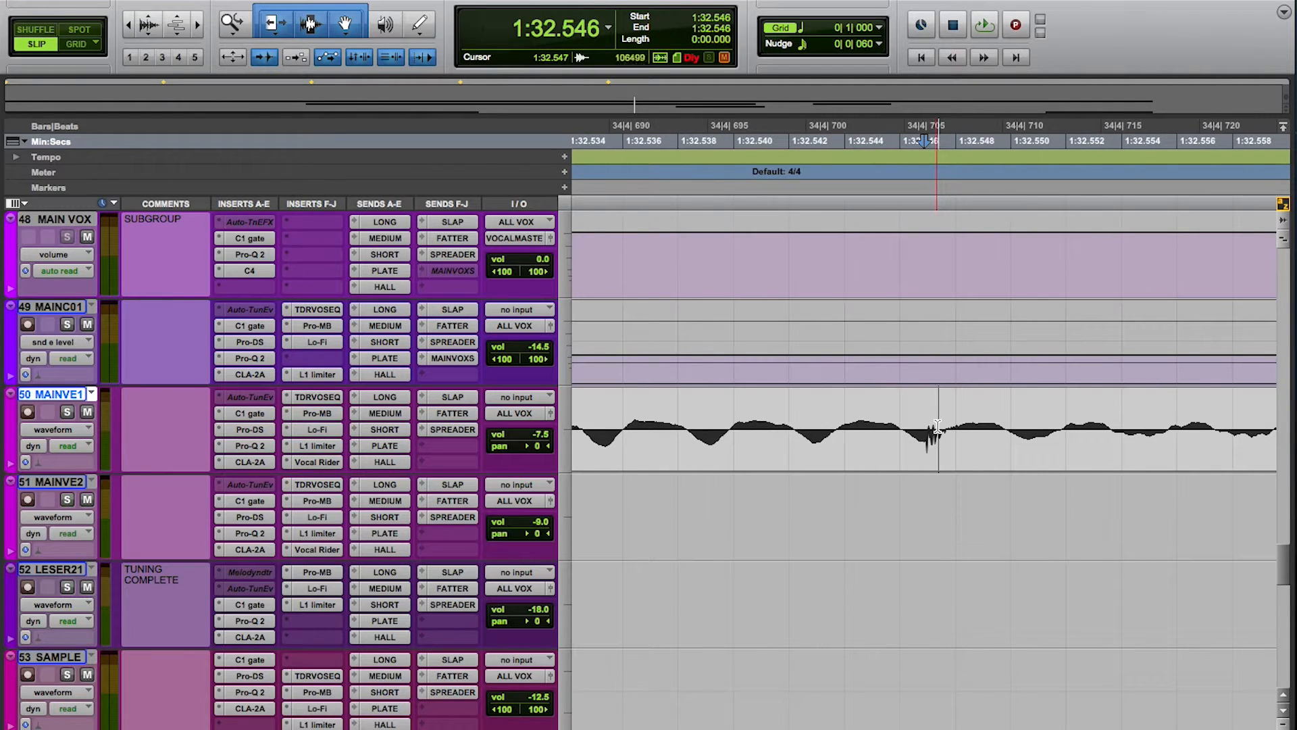
pyautogui.press('t')
pyautogui.click(957, 433)
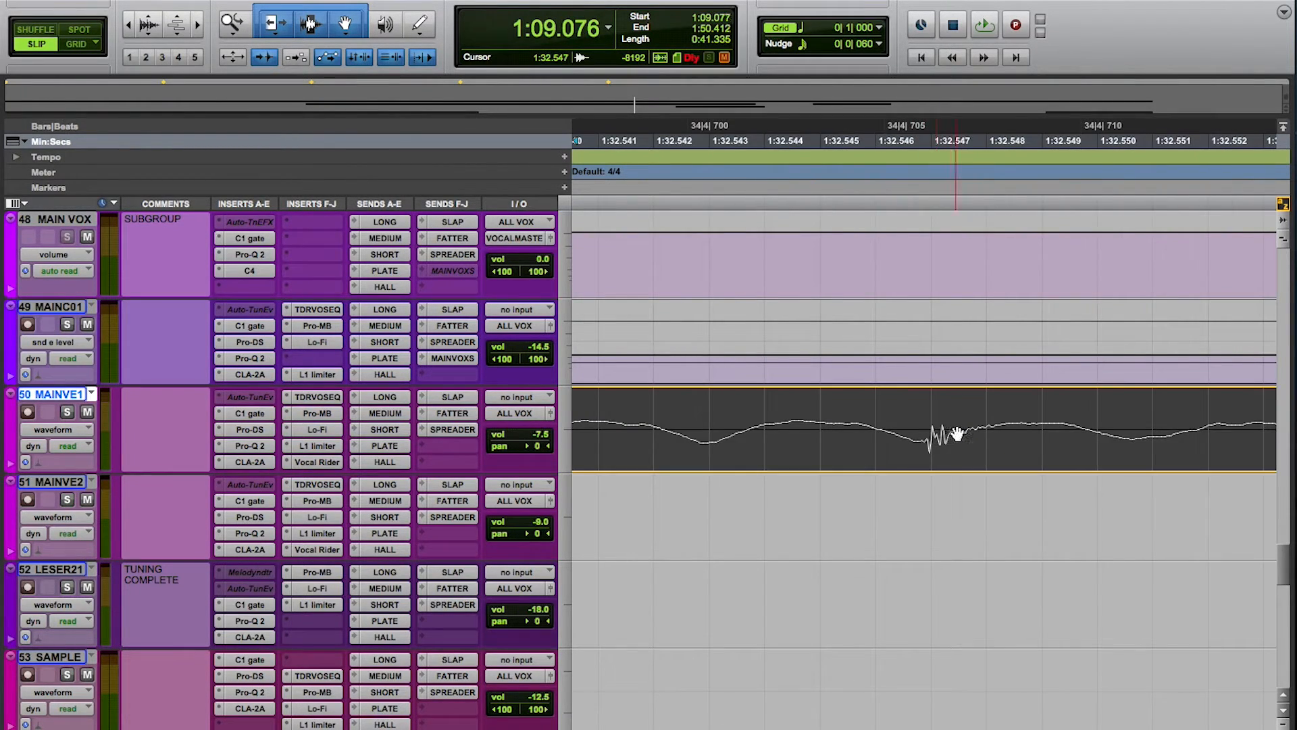
# Step: Select the click from 1:32.546 to 1:32.547 and compare its shape with the neighbouring wave cycles
pyautogui.moveTo(923, 420); pyautogui.dragTo(980, 421)
pyautogui.press('r')
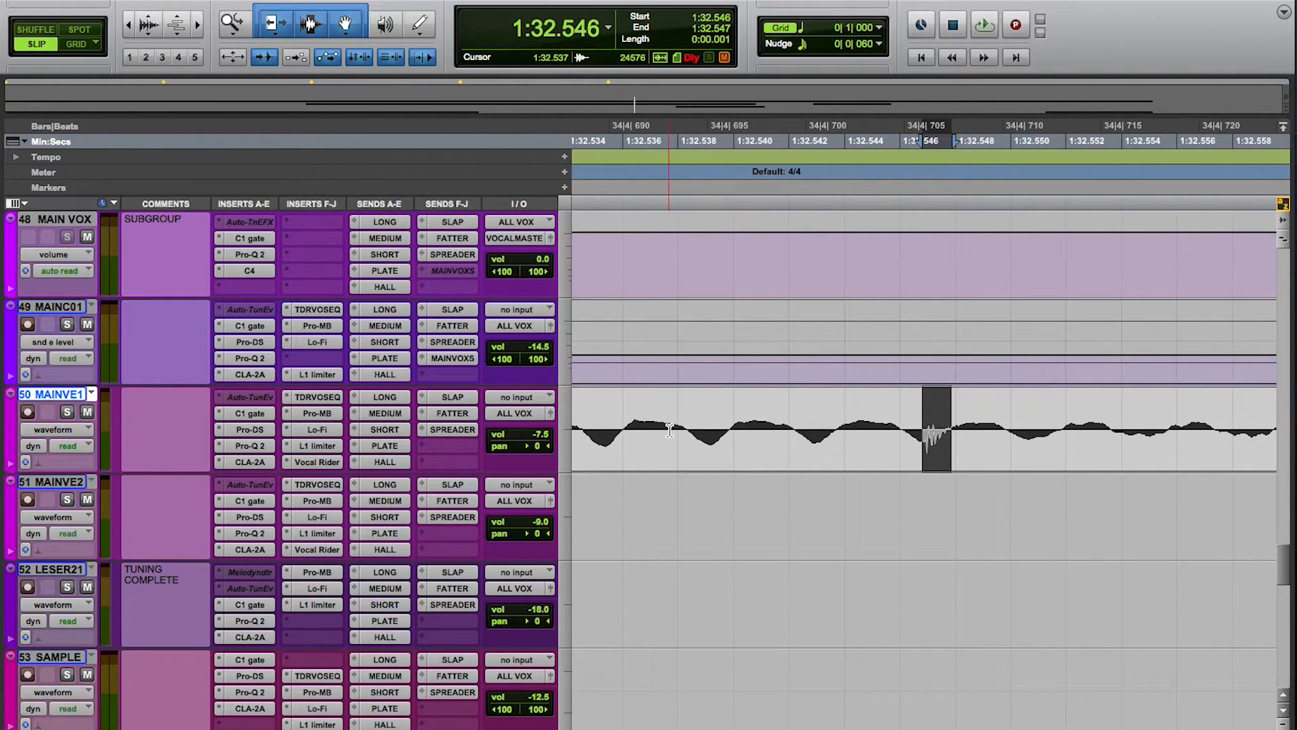
pyautogui.hscroll(-4, 683, 433)
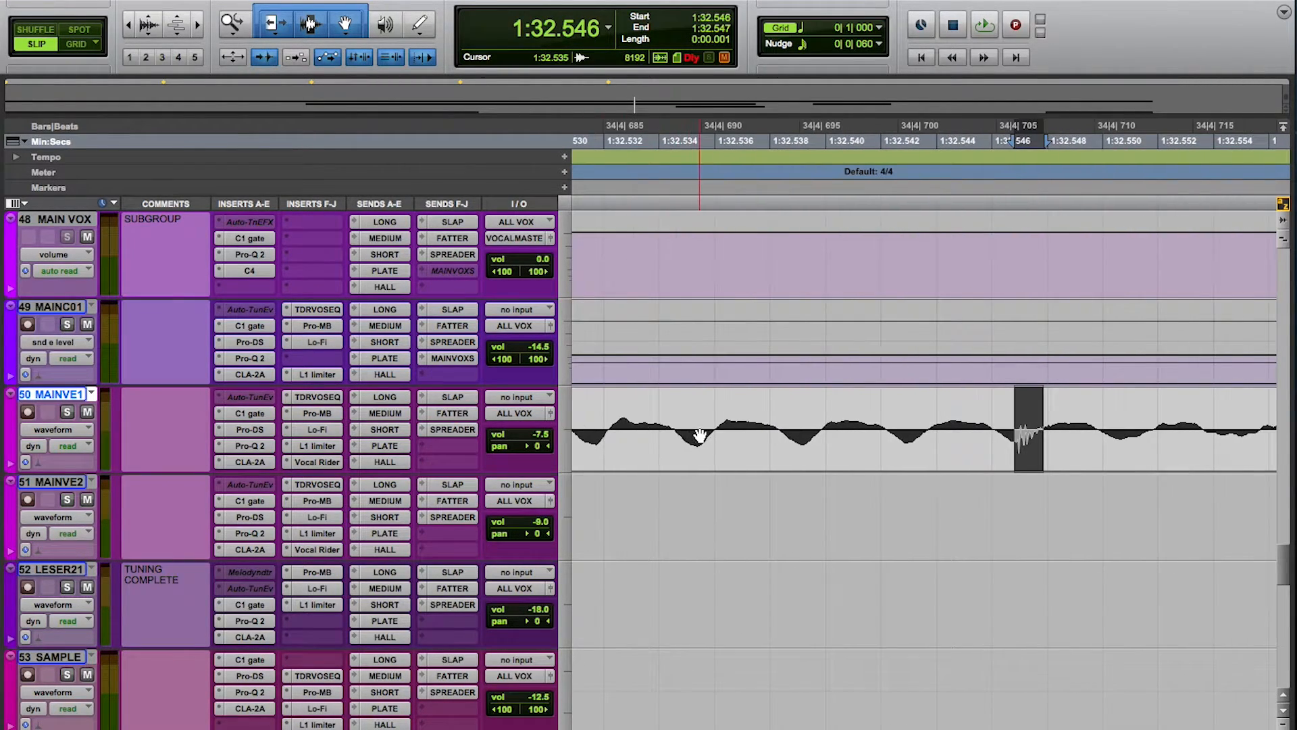
pyautogui.hscroll(5, 698, 435)
pyautogui.click(902, 418)
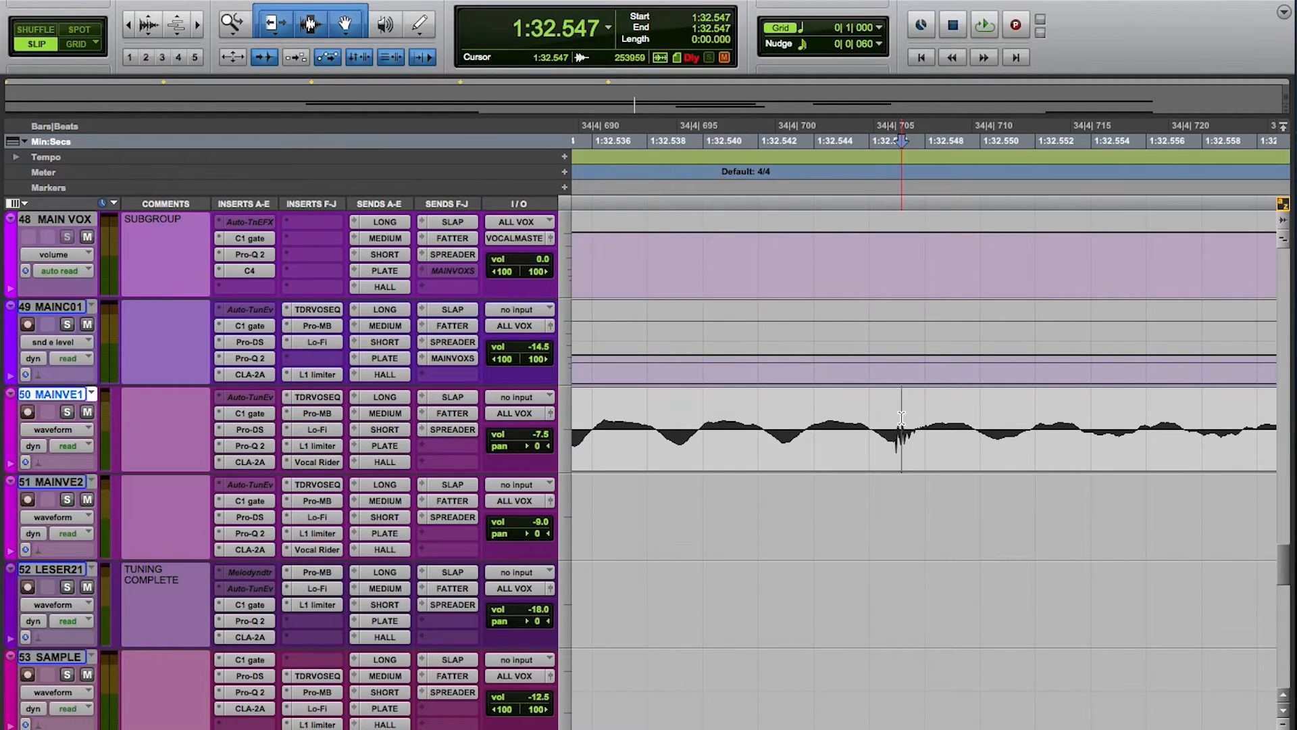
pyautogui.press('t')
pyautogui.press('t')
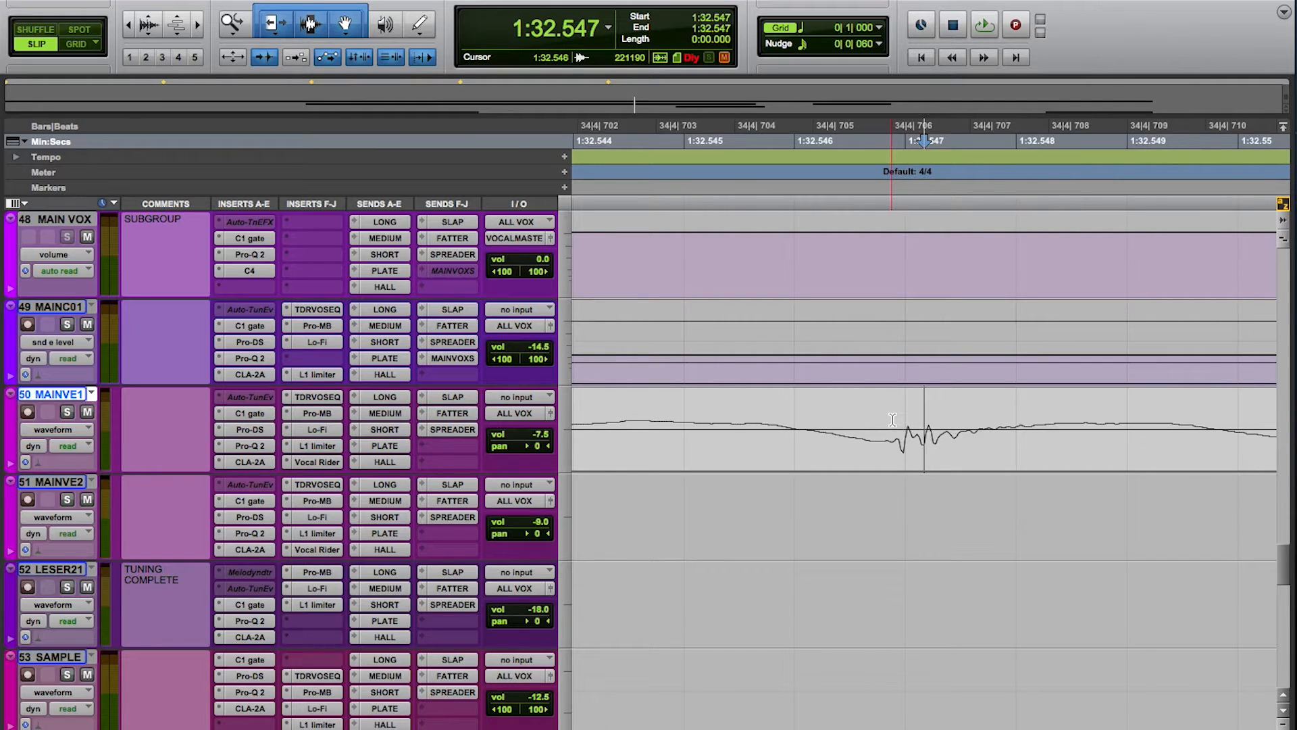
# Step: Delete the click from about 1:32.546 to 1:32.548 on MAINVE1 and add short fades at both edges of the gap
pyautogui.moveTo(894, 420); pyautogui.dragTo(1033, 401)
pyautogui.press('Delete')
pyautogui.moveTo(892, 394); pyautogui.dragTo(883, 394)
pyautogui.moveTo(1035, 392); pyautogui.dragTo(1048, 392)
pyautogui.click(966, 414)
pyautogui.press('n')
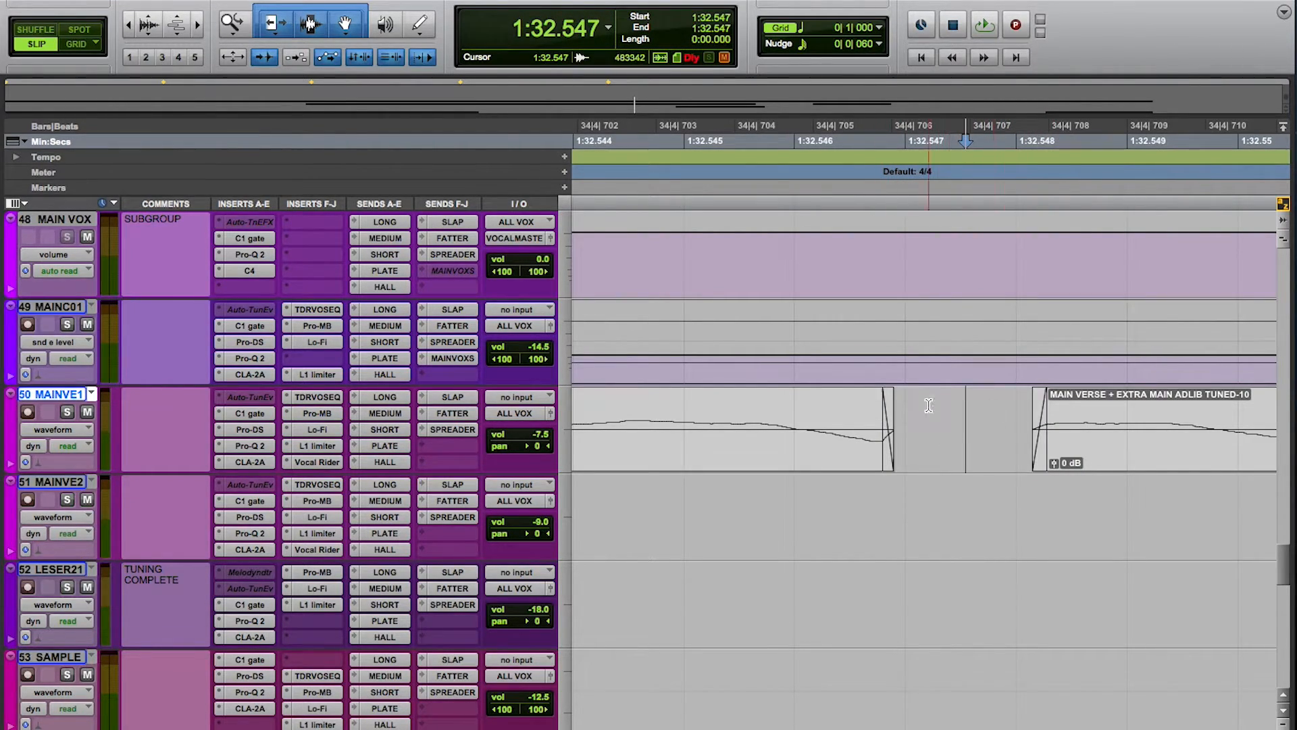
# Step: Audition the cut on MAINVE1 by playing from 1:31.691 across the edit
pyautogui.press('r')
pyautogui.press('r')
pyautogui.press('r')
pyautogui.press('r')
pyautogui.press('r')
pyautogui.press('r')
pyautogui.press('r')
pyautogui.press('r')
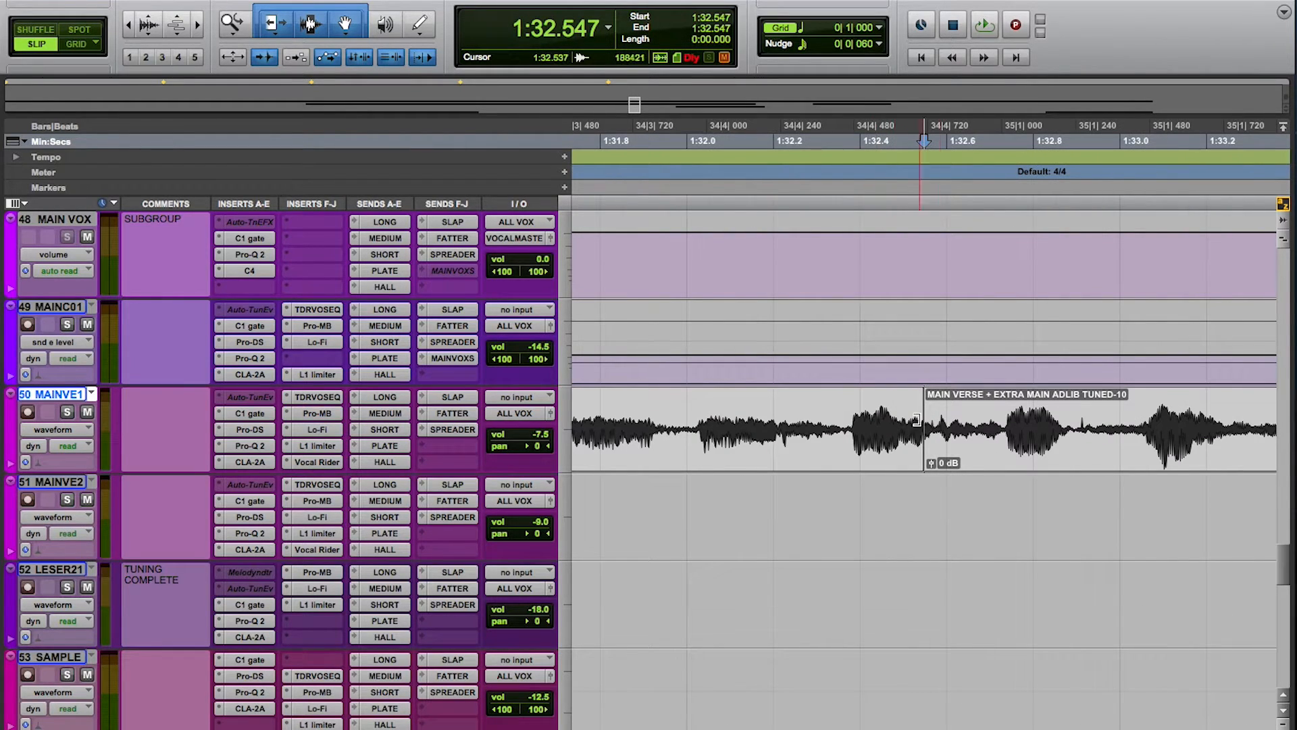
pyautogui.press('r')
pyautogui.click(738, 406)
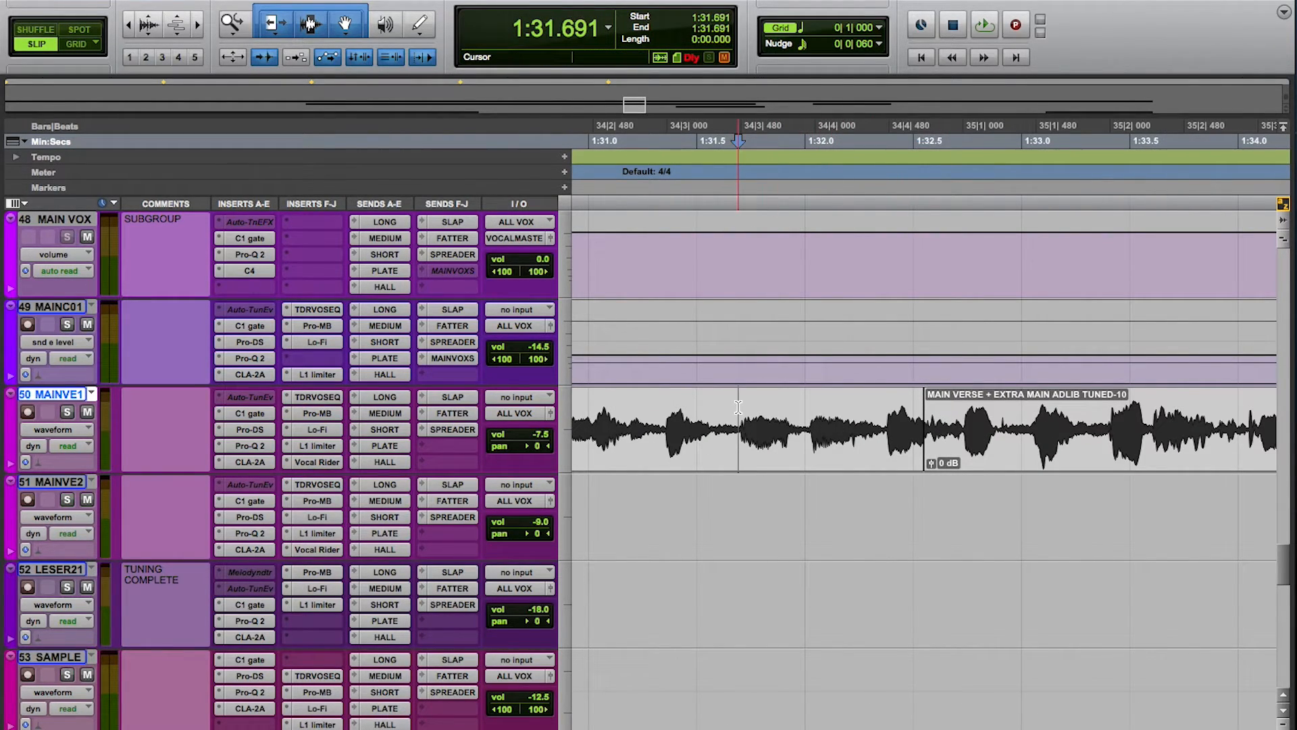
pyautogui.press('space')
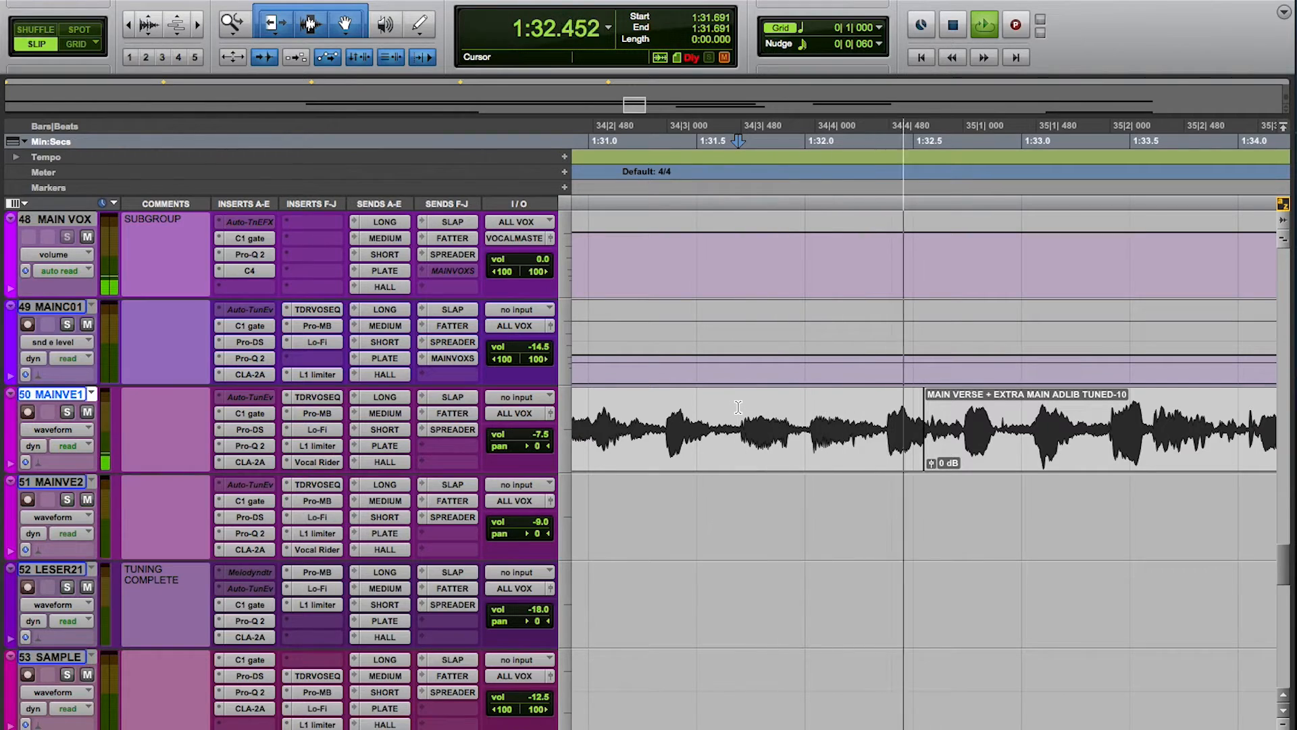
pyautogui.press('space')
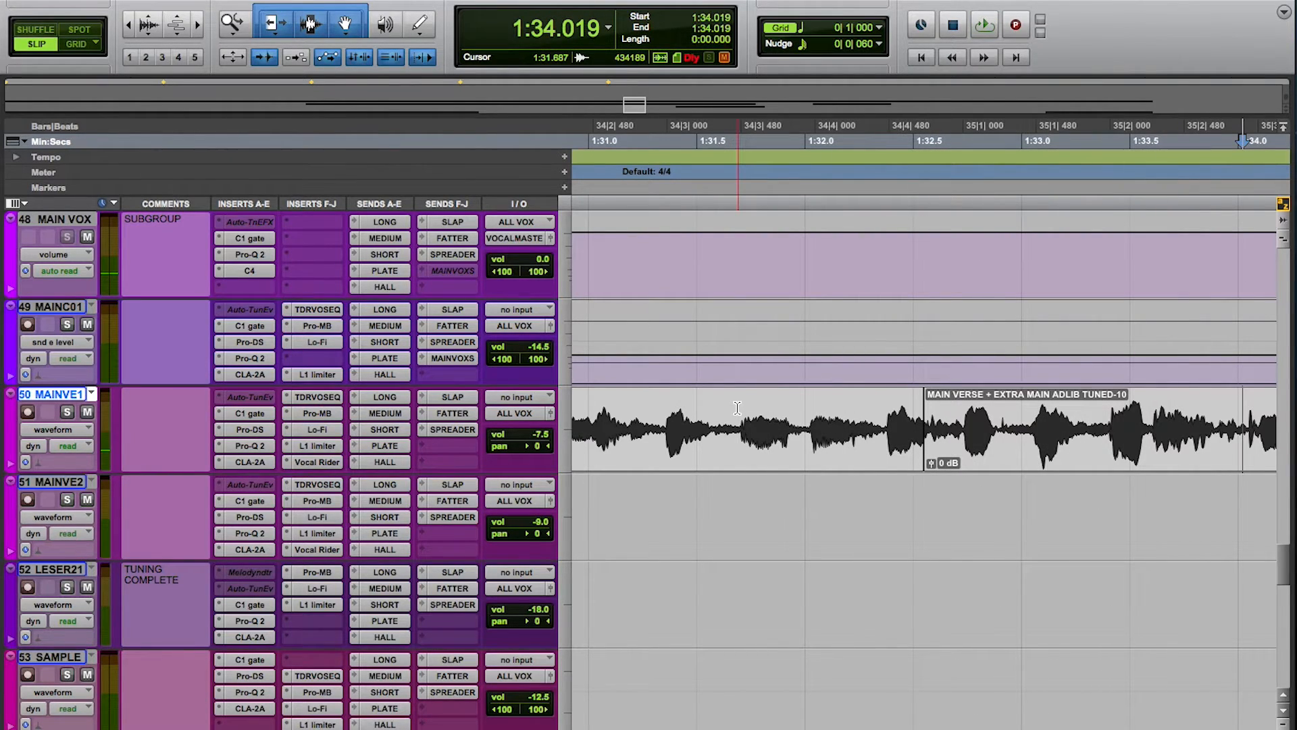
# Step: Examine the MAINVE1 waveform past 1:34 and the verse clips surrounding the cut
pyautogui.press('t')
pyautogui.press('t')
pyautogui.press('t')
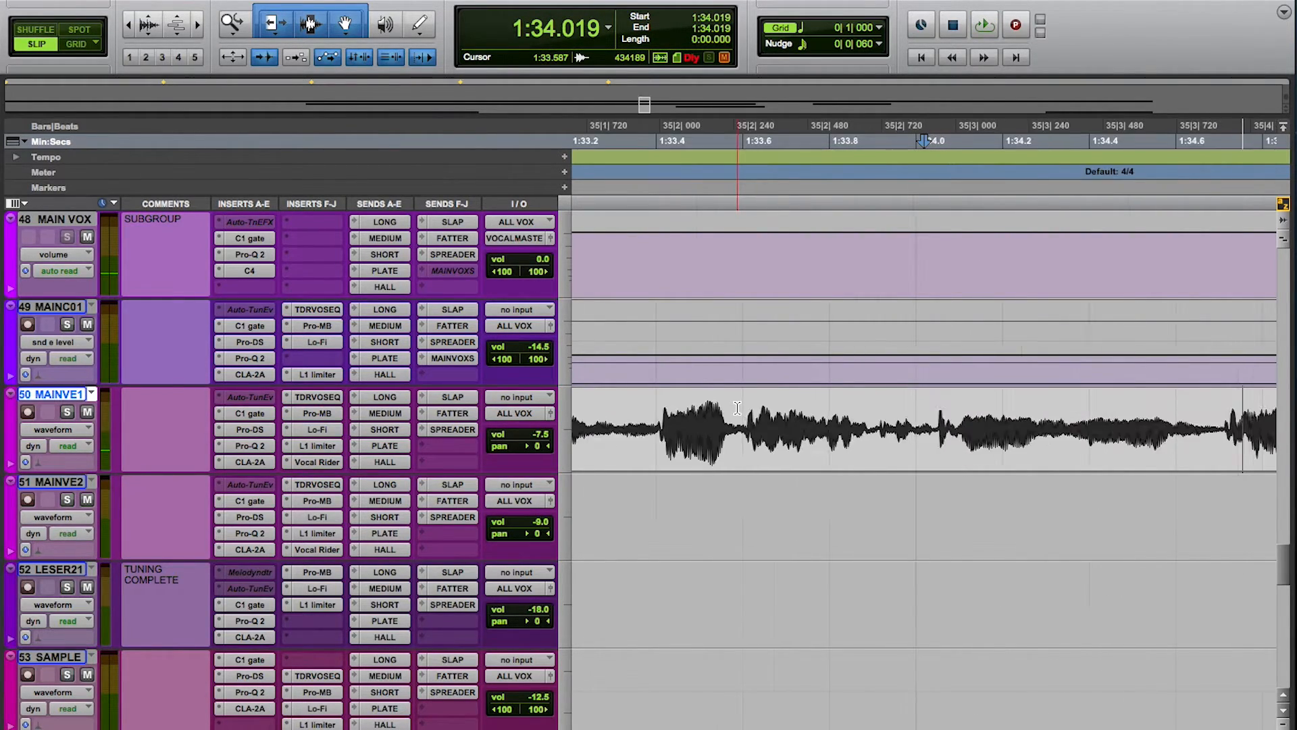
pyautogui.hscroll(5, 954, 494)
pyautogui.hscroll(10, 954, 493)
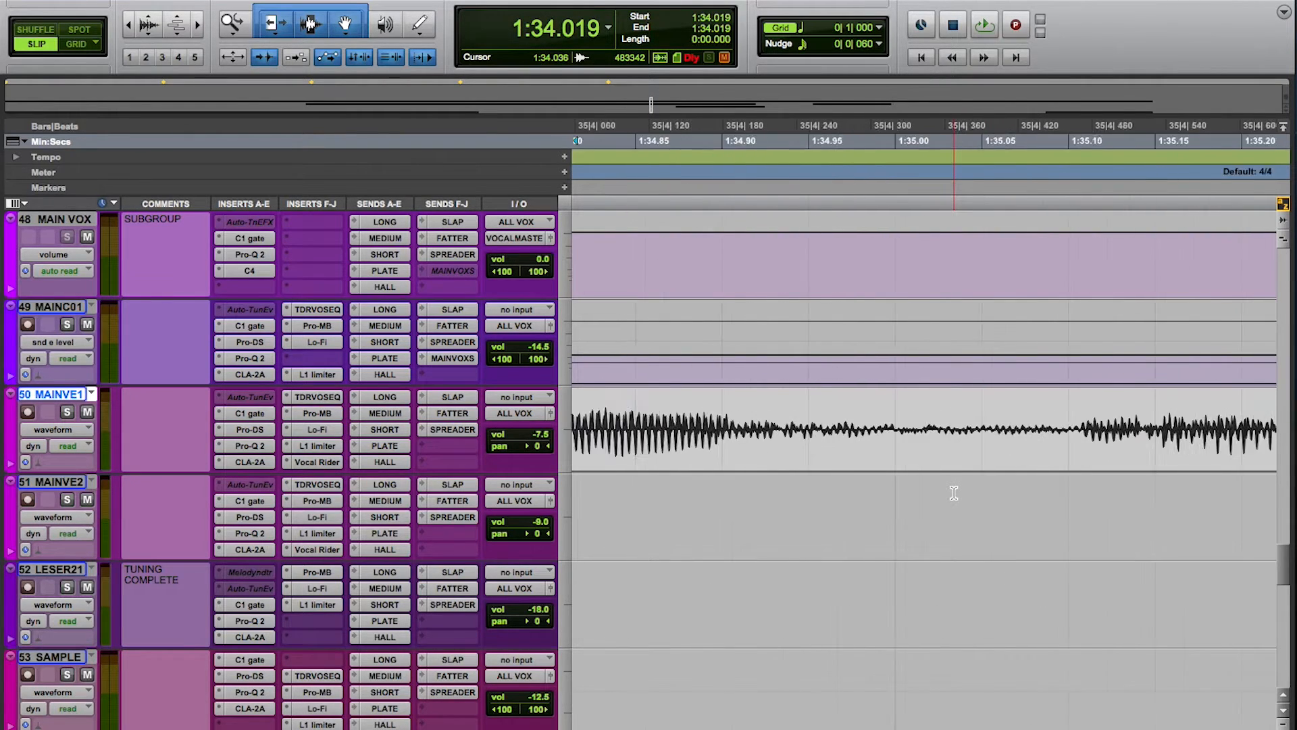
pyautogui.press('r')
pyautogui.press('r')
pyautogui.press('r')
pyautogui.press('r')
pyautogui.press('r')
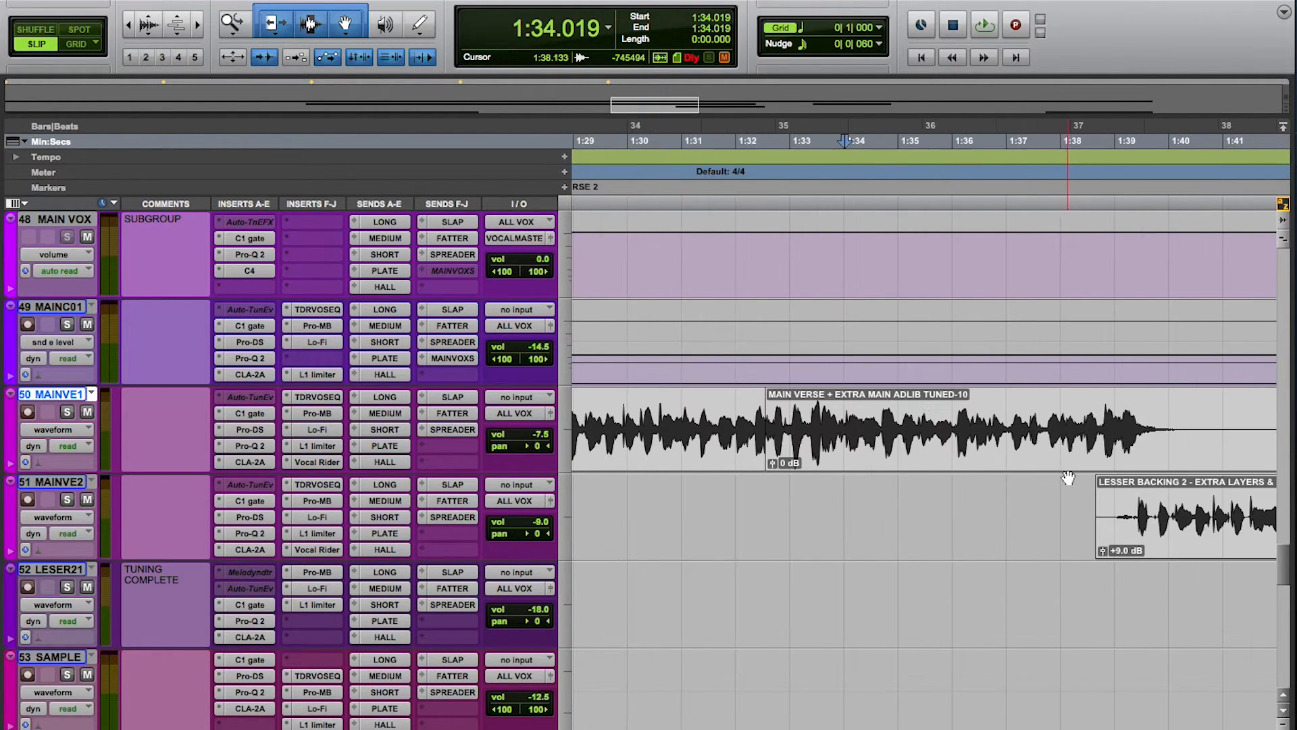
pyautogui.press('r')
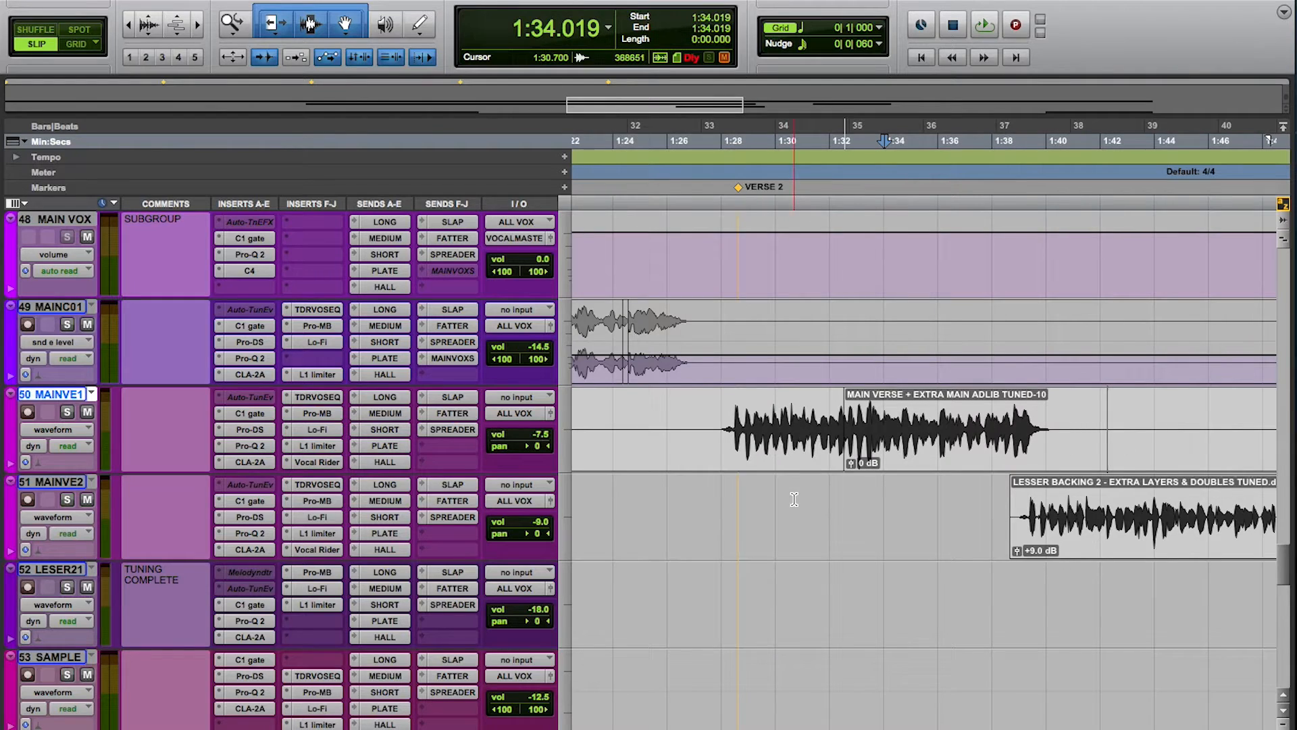
# Step: Undo the click deletion and its edge fades on MAINVE1
pyautogui.click(846, 483)
pyautogui.press('t')
pyautogui.press('t')
pyautogui.press('t')
pyautogui.press('t')
pyautogui.press('t')
pyautogui.press('t')
pyautogui.press('t')
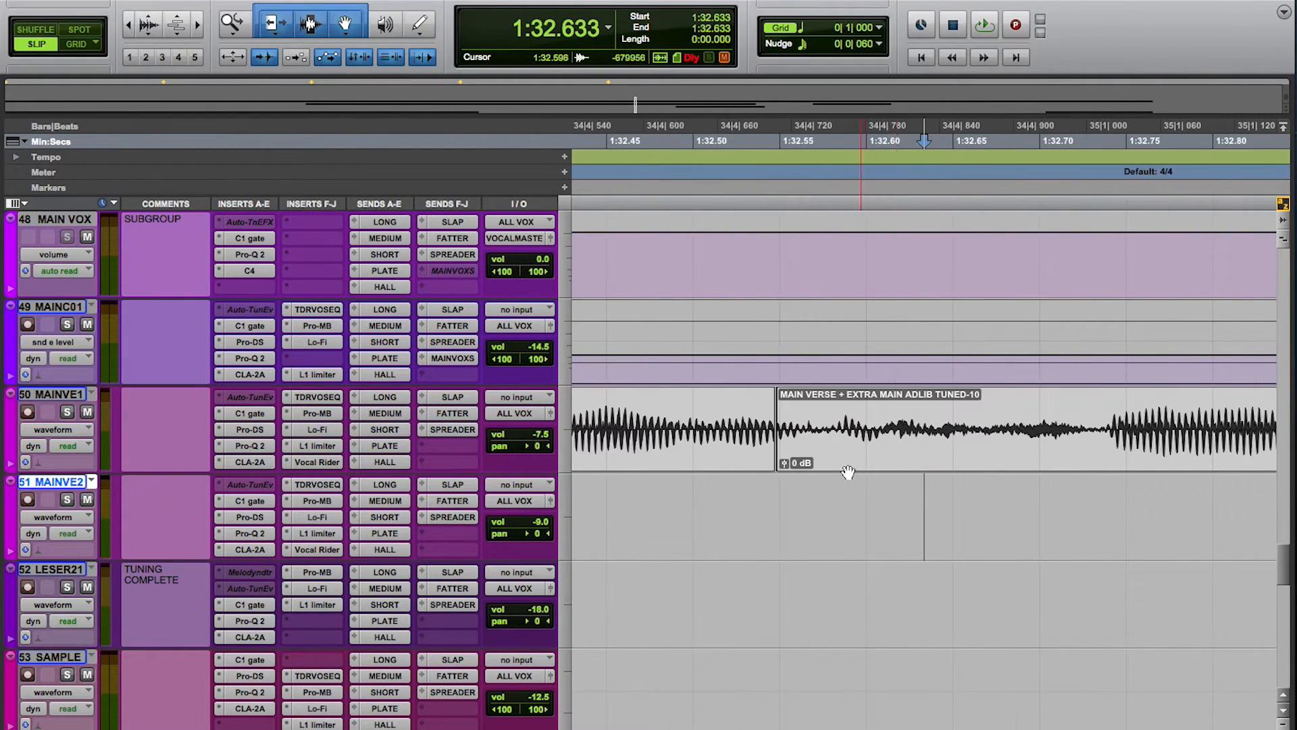
pyautogui.click(743, 451)
pyautogui.hotkey('ctrl', 'alt', 'Tab')
pyautogui.press('super+z')
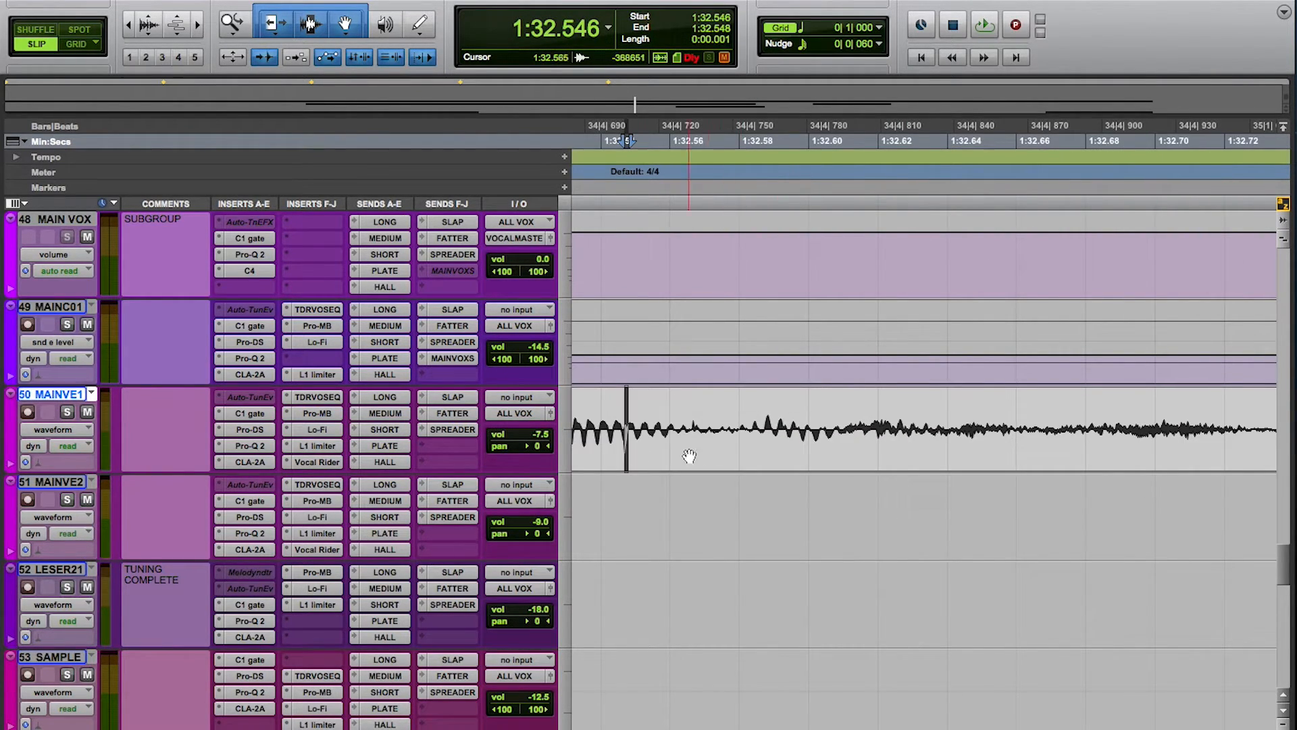
# Step: Redraw the click at about 1:32.547 on MAINVE1 as a smooth curve with the Pencil tool, and return to the Smart Tool
pyautogui.press('t')
pyautogui.press('t')
pyautogui.press('t')
pyautogui.press('t')
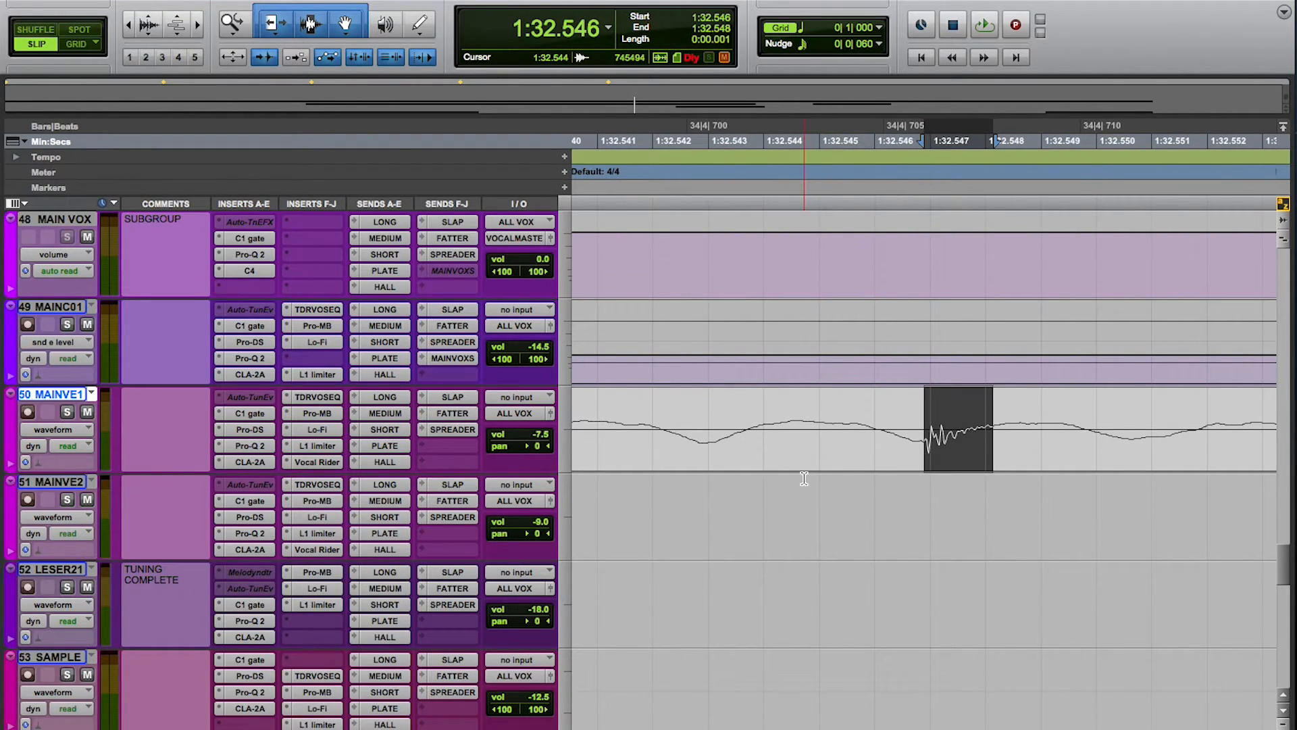
pyautogui.click(855, 489)
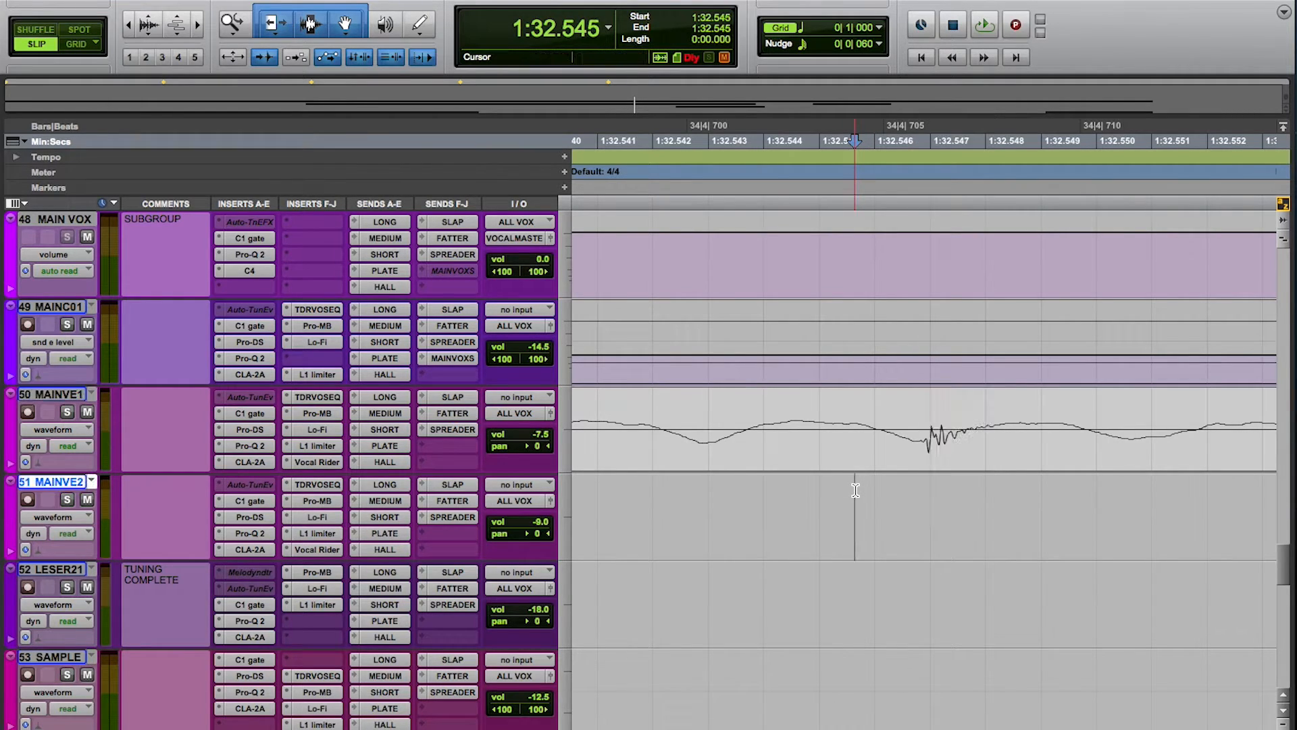
pyautogui.click(418, 25)
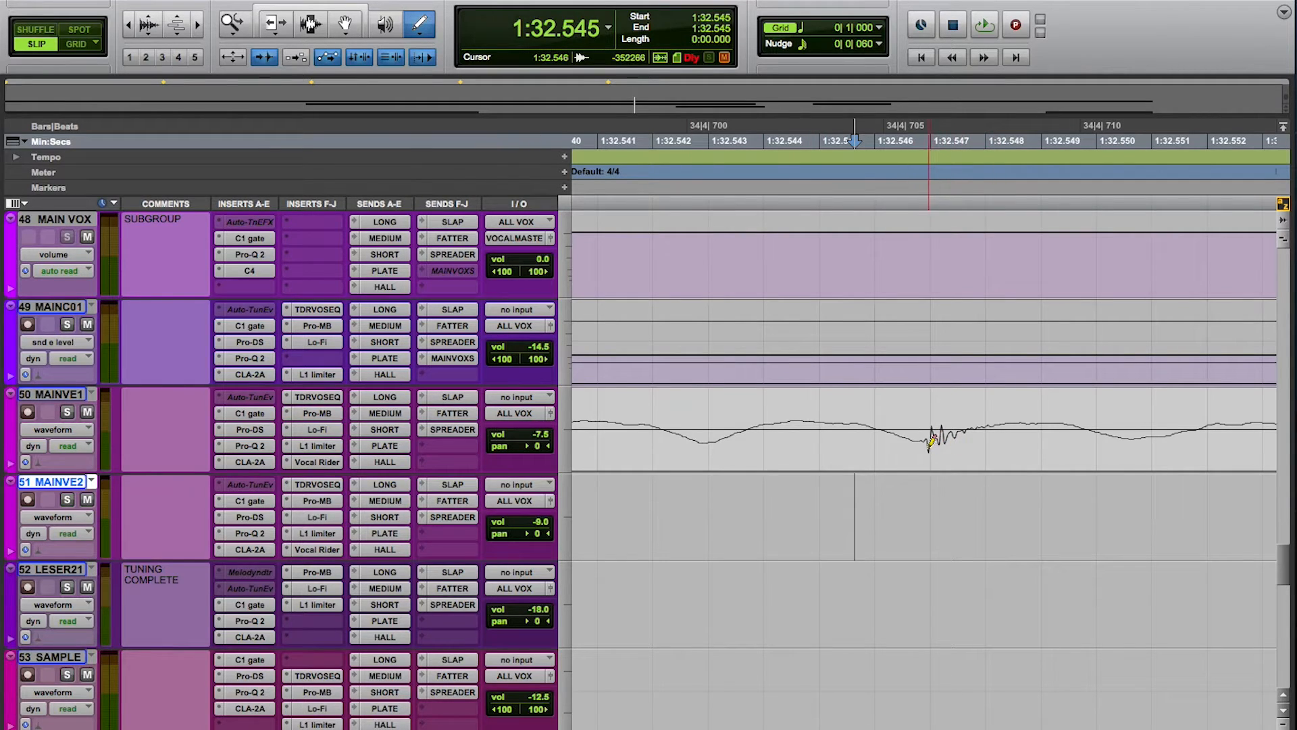
pyautogui.moveTo(930, 439); pyautogui.dragTo(1000, 418)
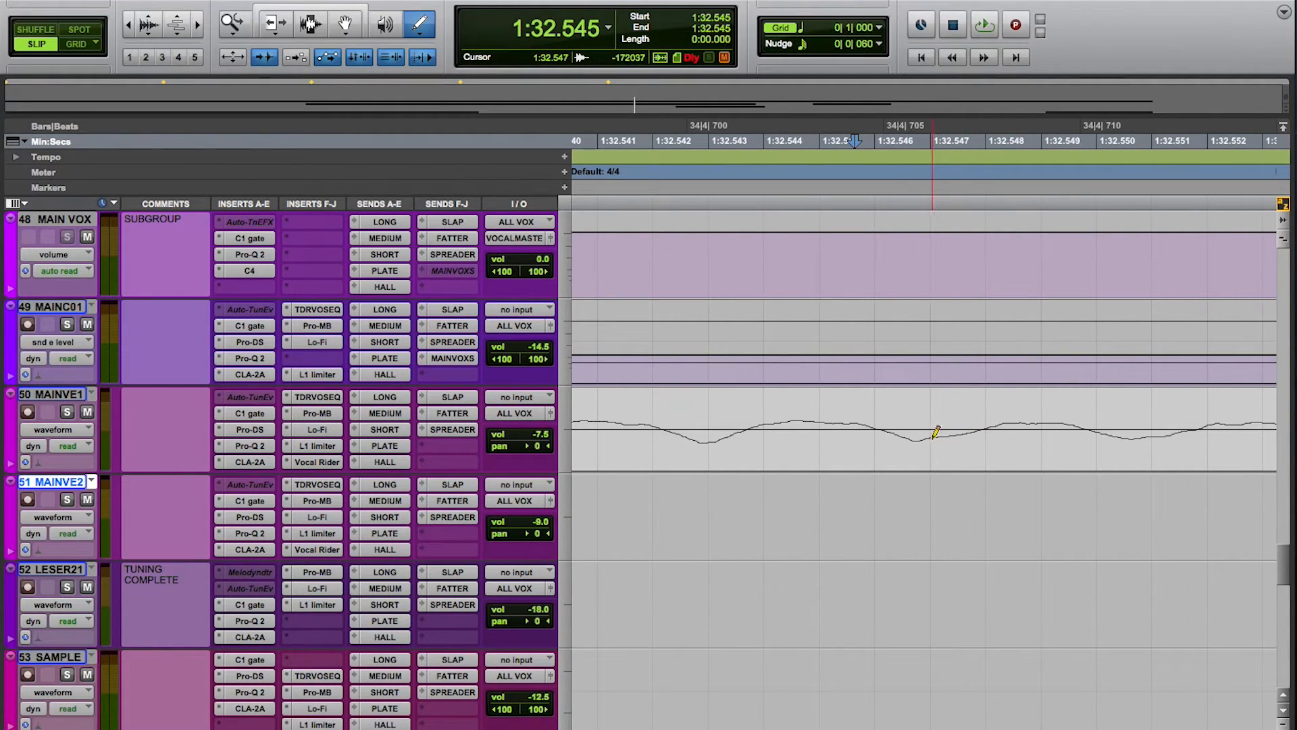
pyautogui.click(264, 8)
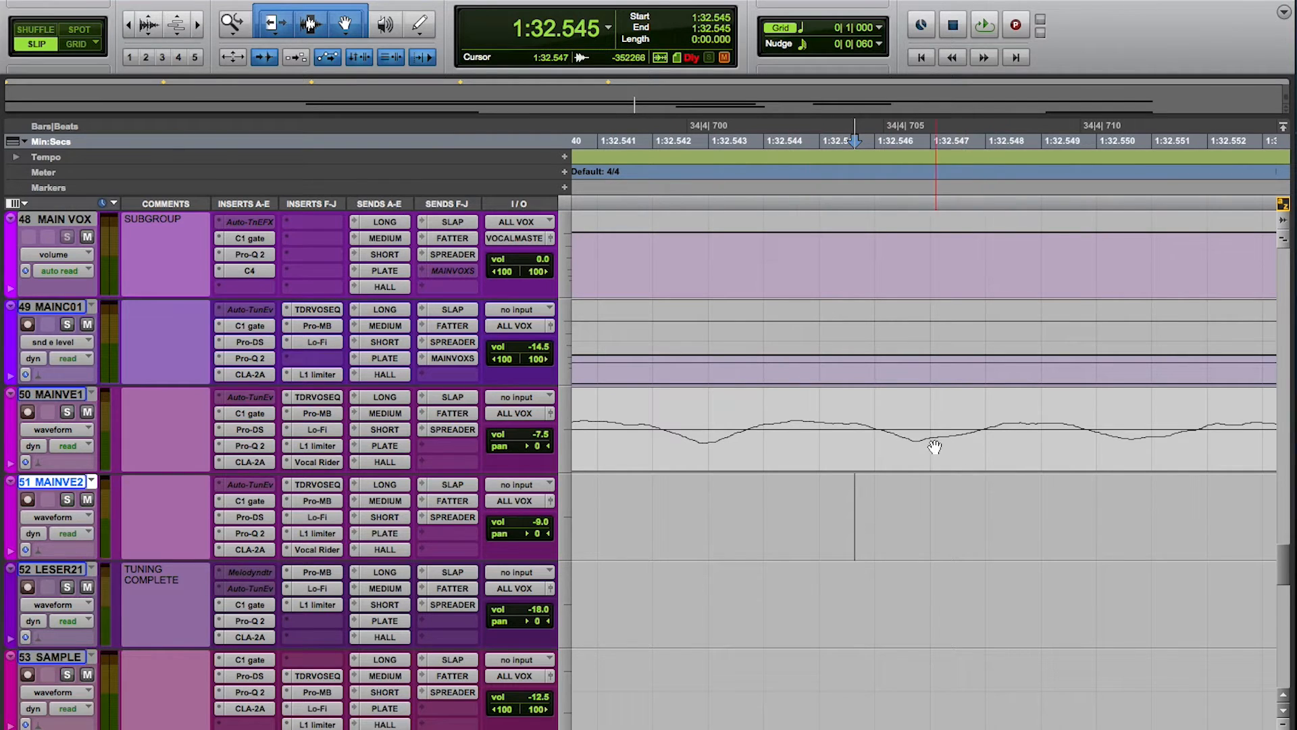
# Step: Play MAINVE1 from 1:31.650 past the redrawn spot to check the repair
pyautogui.press('r')
pyautogui.press('r')
pyautogui.press('r')
pyautogui.press('r')
pyautogui.press('r')
pyautogui.press('r')
pyautogui.press('r')
pyautogui.press('r')
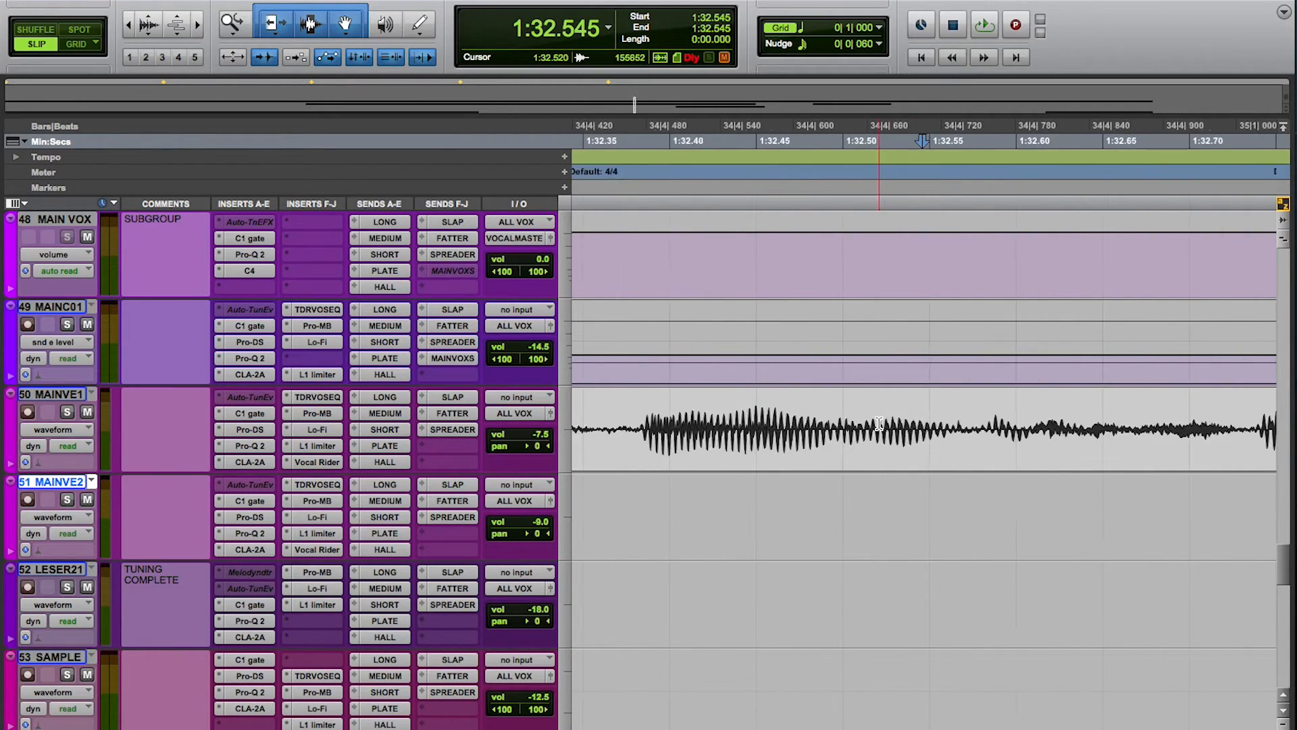
pyautogui.click(826, 413)
pyautogui.press('space')
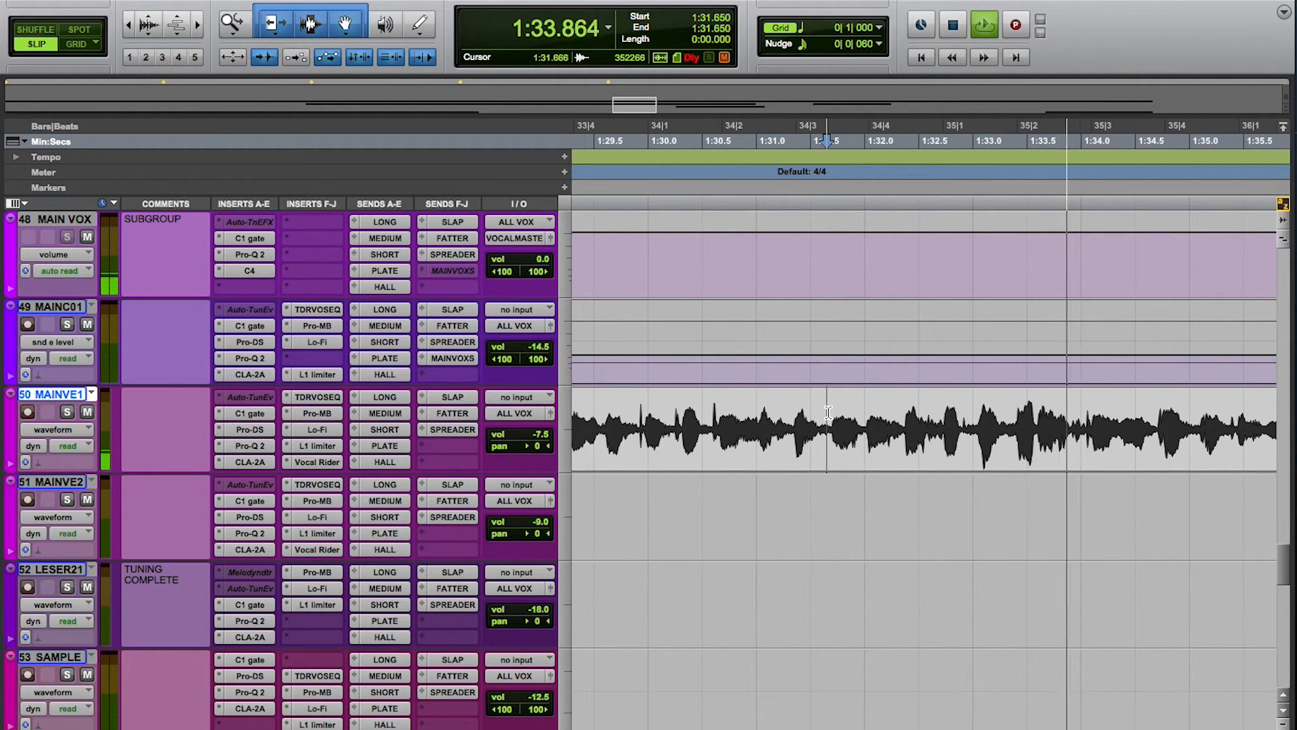
pyautogui.press('space')
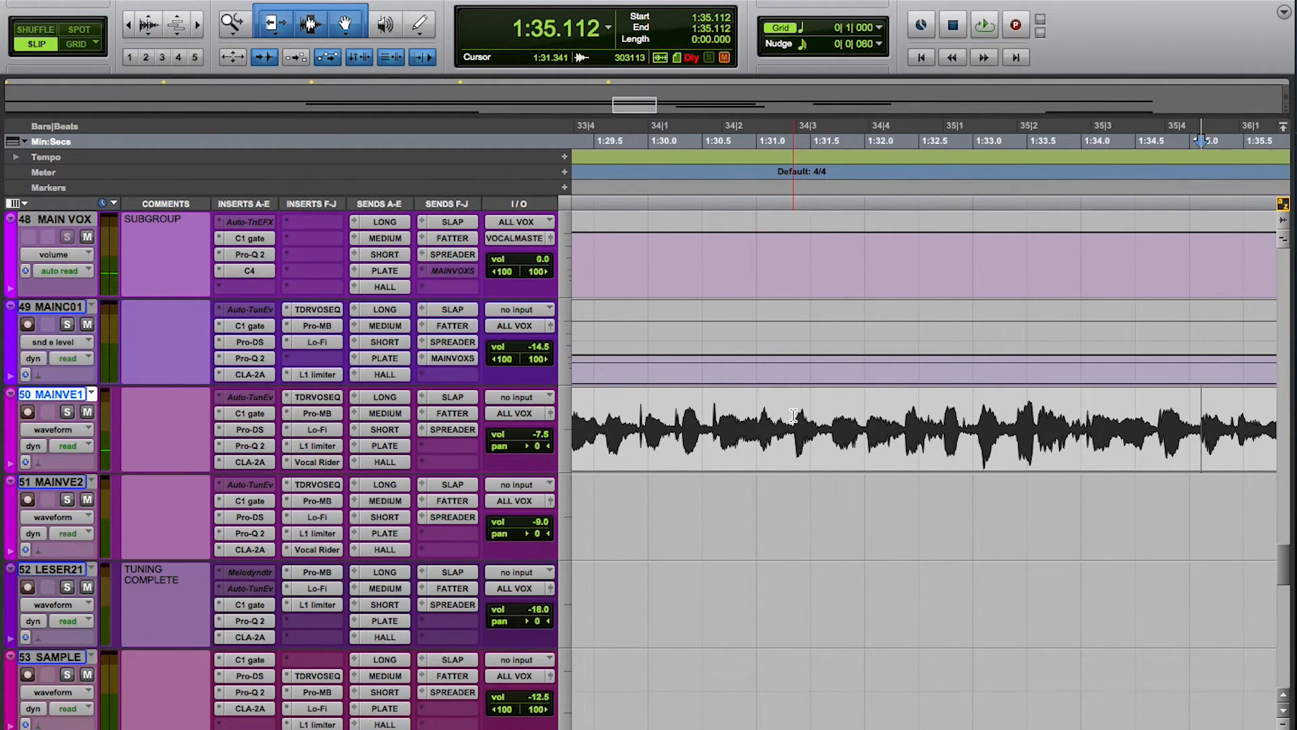